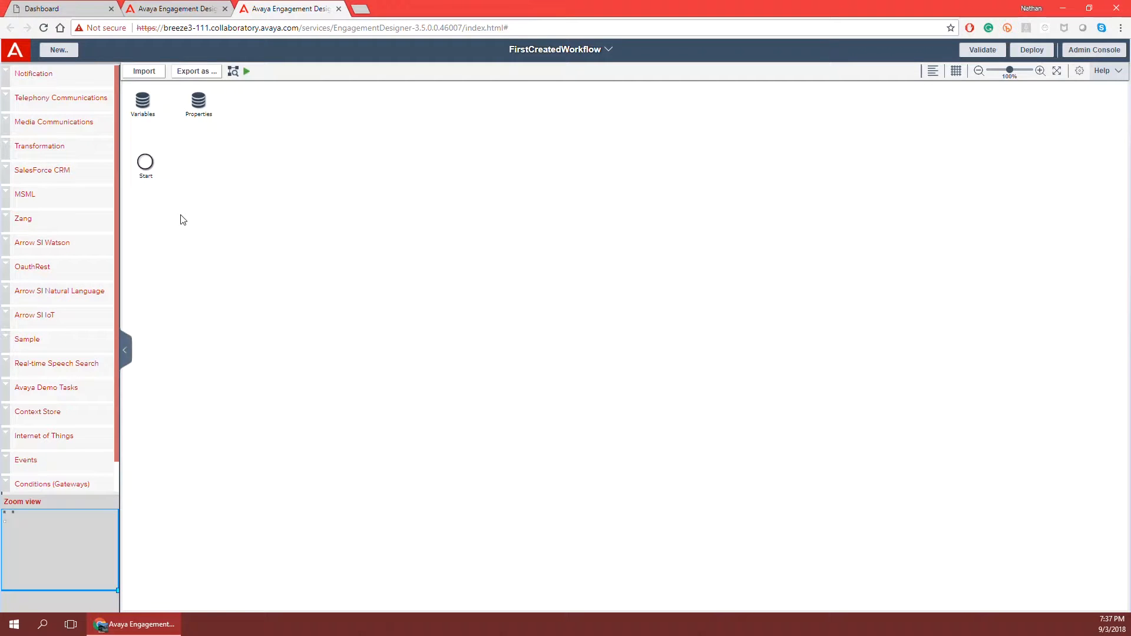
# Set the Start node to the presenter's custom event family and event type, with event version 1.0.
pyautogui.click(146, 167)
pyautogui.click(142, 163)
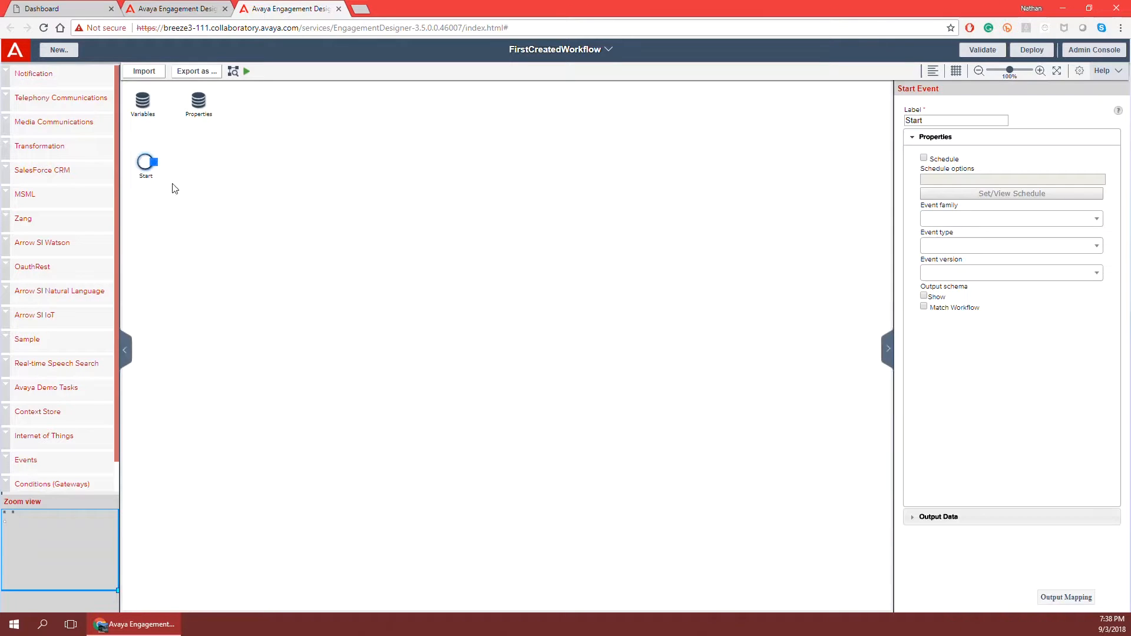
pyautogui.click(957, 223)
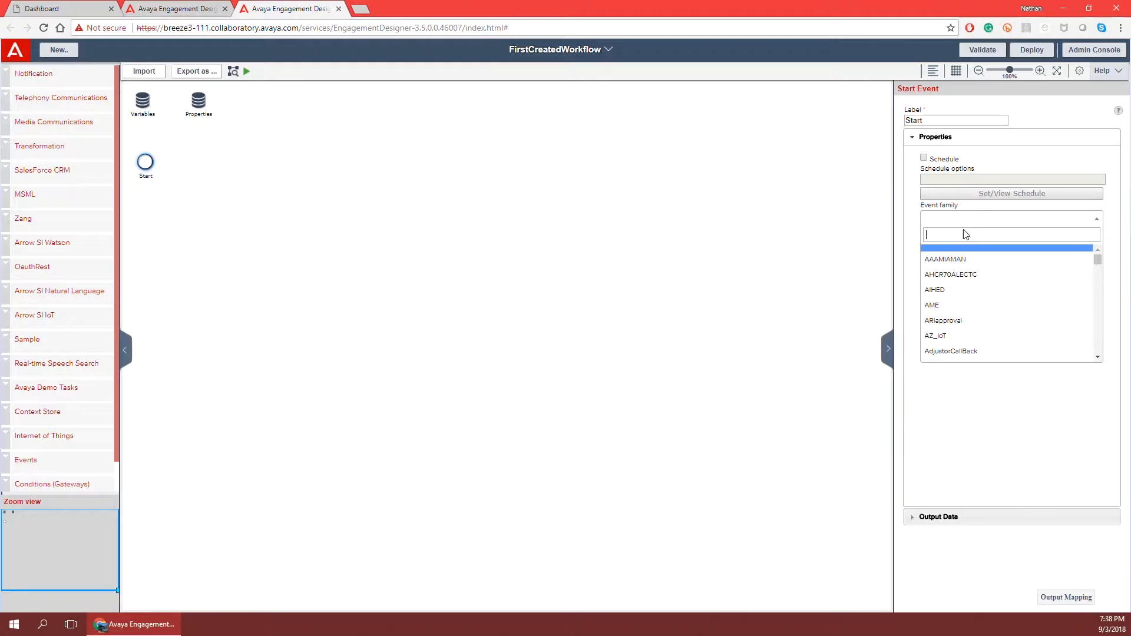
pyautogui.write('event')
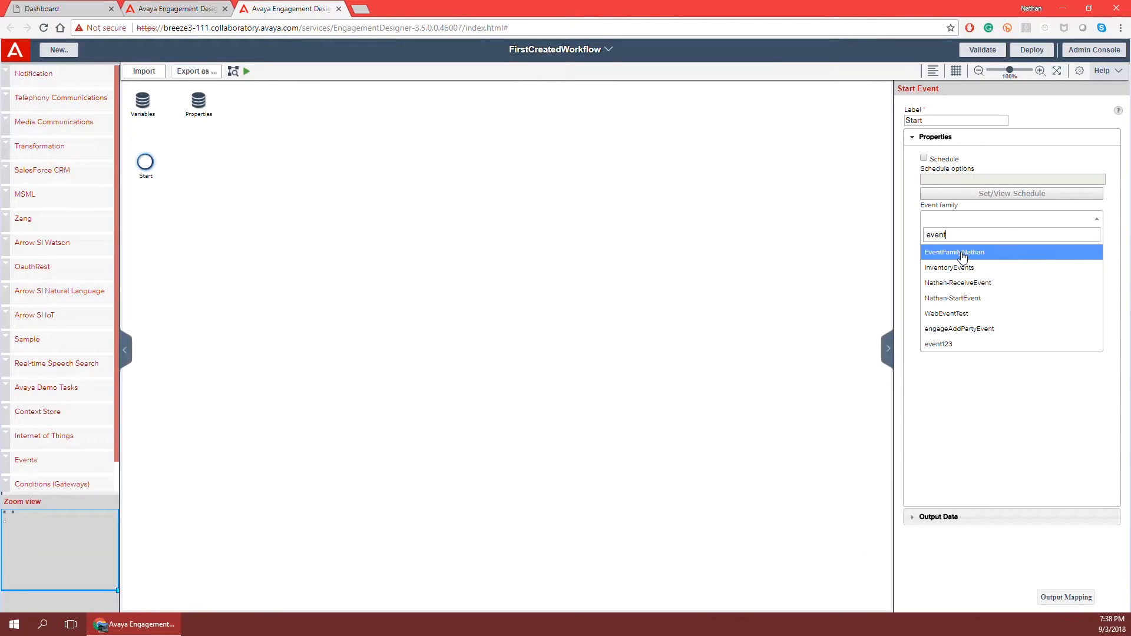
pyautogui.click(962, 253)
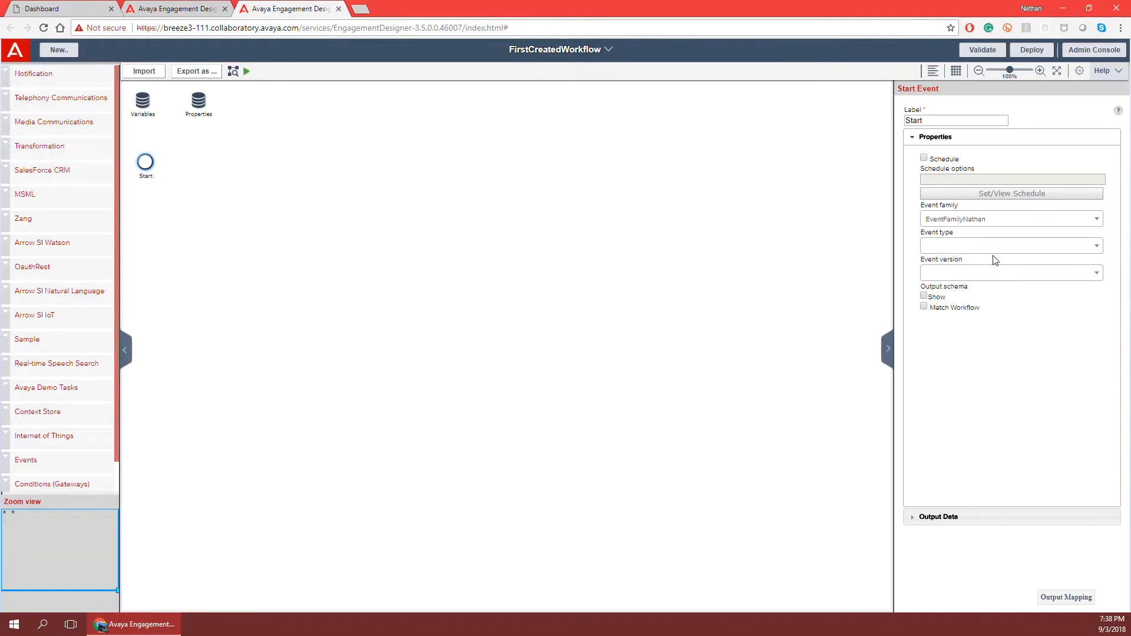
pyautogui.click(962, 246)
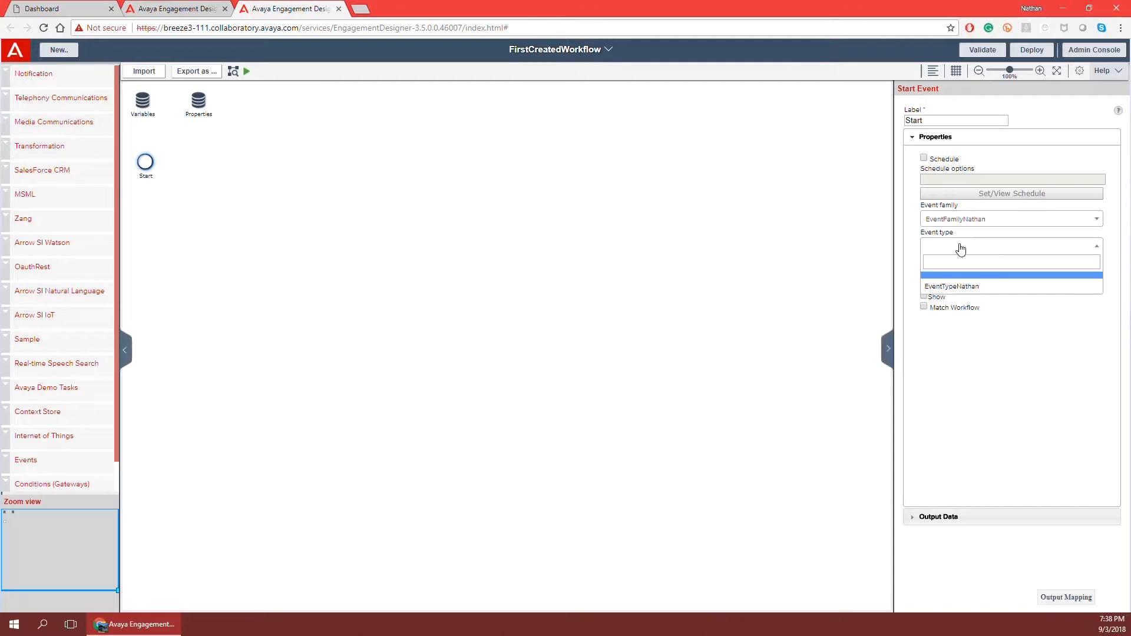
pyautogui.click(982, 289)
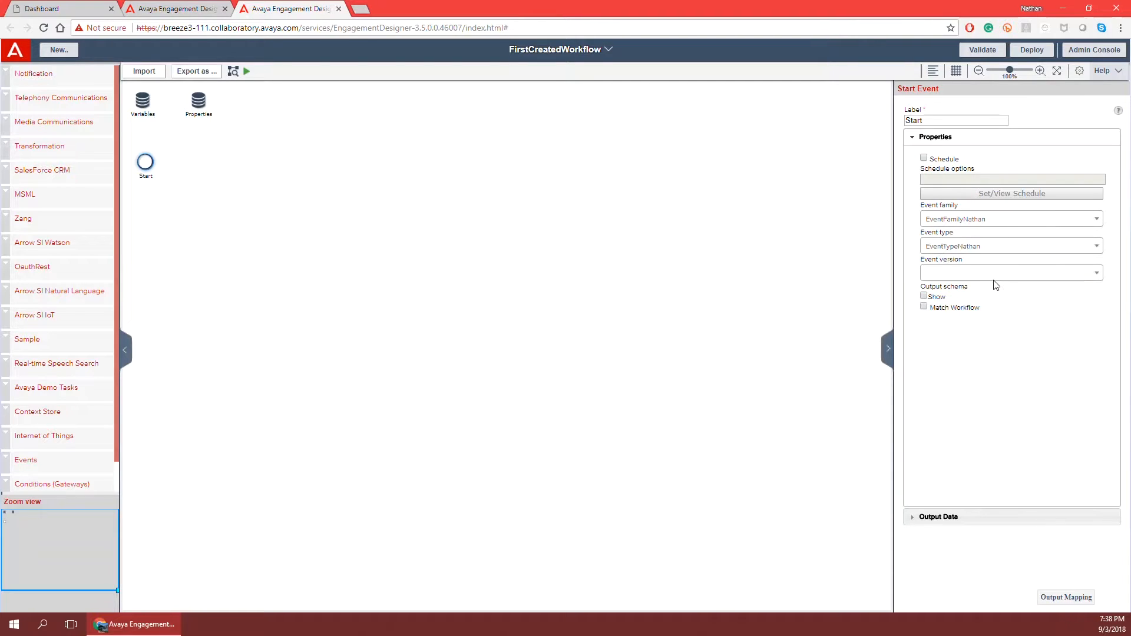
pyautogui.click(990, 274)
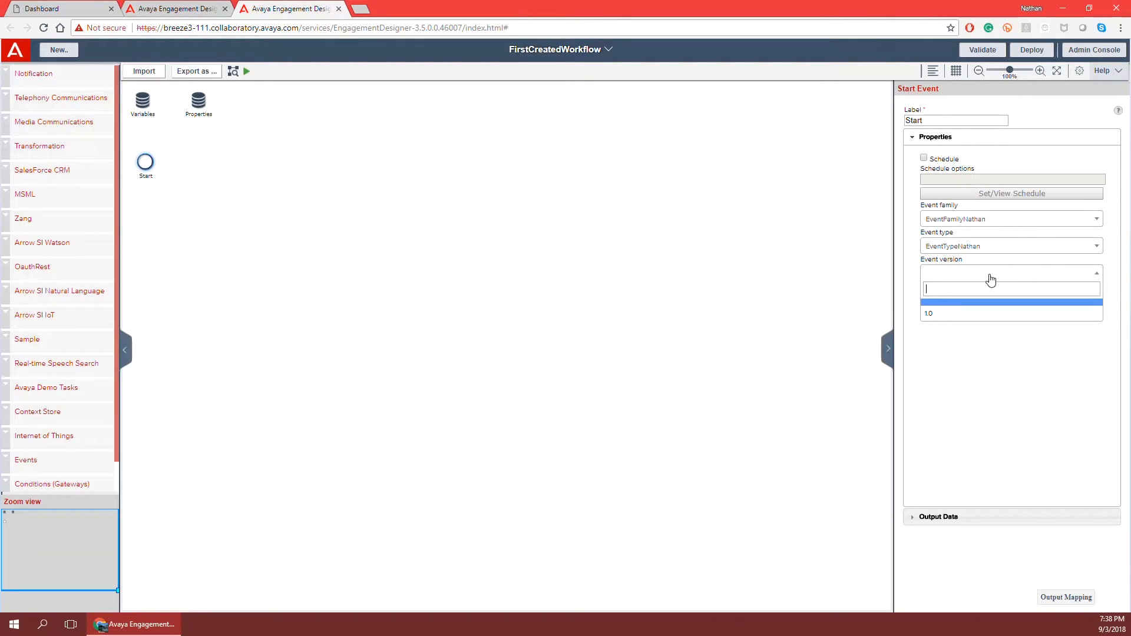
pyautogui.click(994, 320)
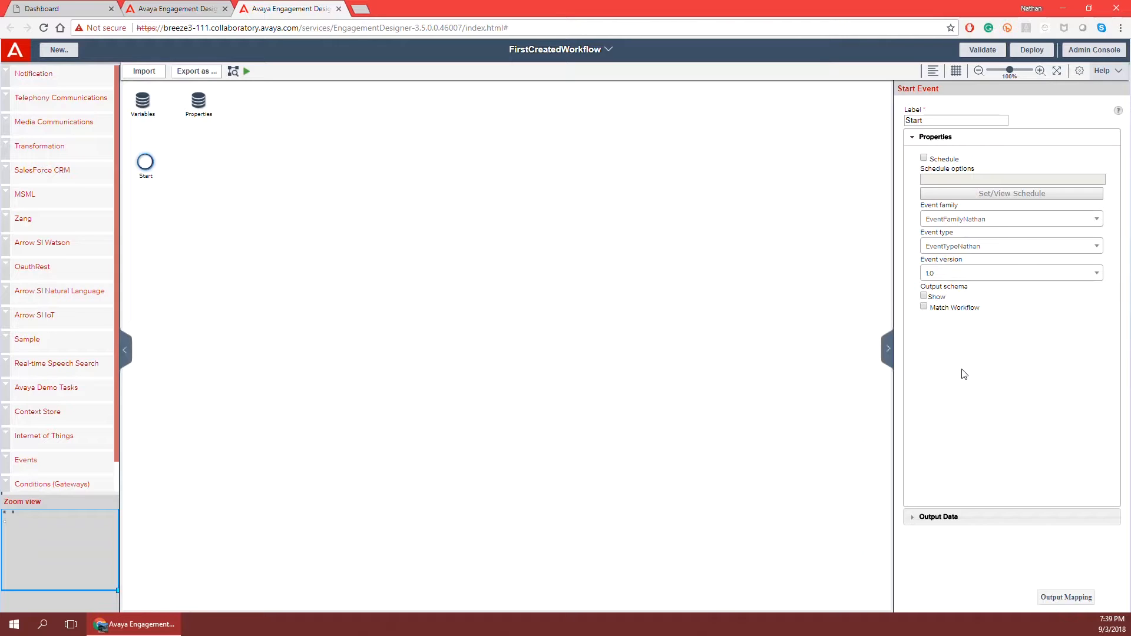
# In the Start output data mapping, link eventBody:object to the expanded StartSchema:object.
pyautogui.click(1067, 597)
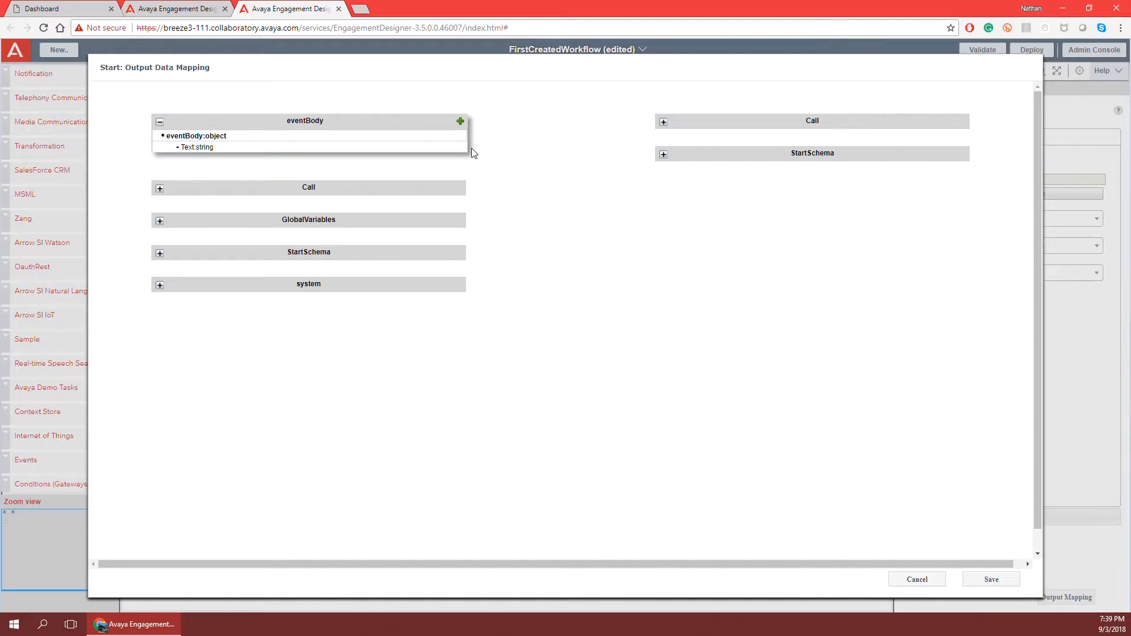
pyautogui.click(663, 155)
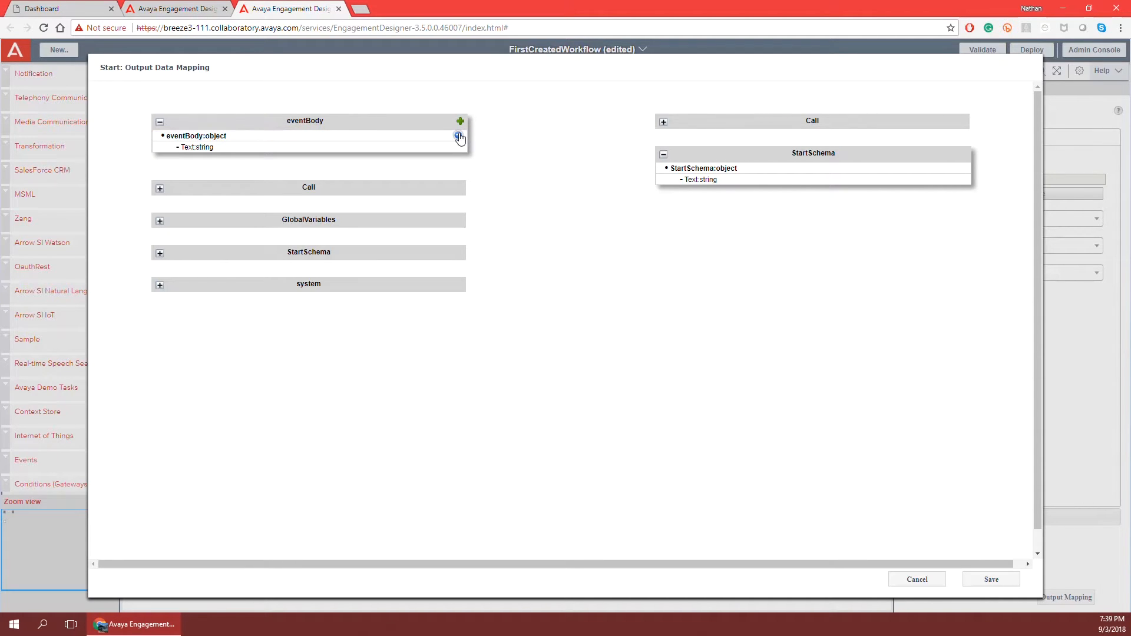
pyautogui.moveTo(458, 137); pyautogui.dragTo(688, 174)
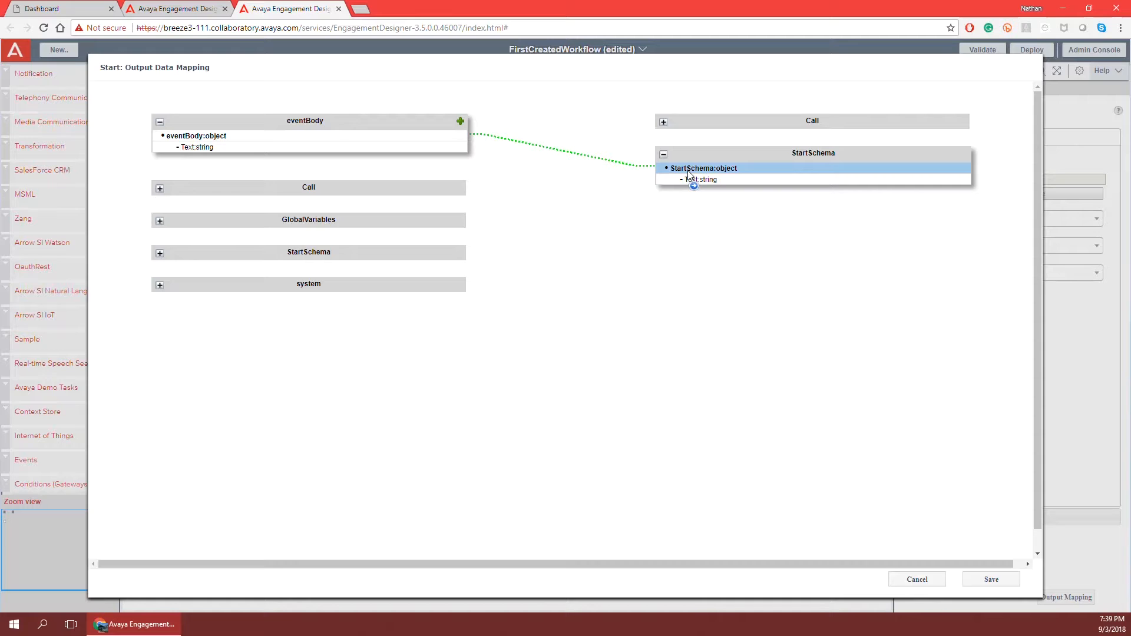
pyautogui.moveTo(688, 174); pyautogui.dragTo(688, 175)
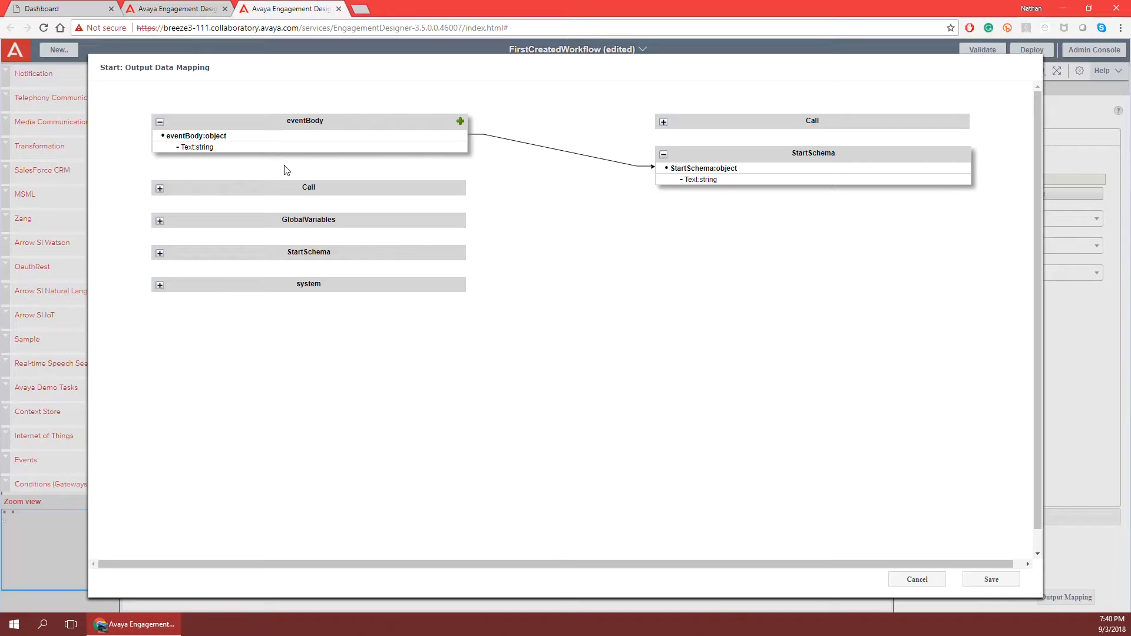
pyautogui.moveTo(454, 154)
# Save the Start output mapping and drop a Send Text Message step onto the canvas.
pyautogui.click(992, 580)
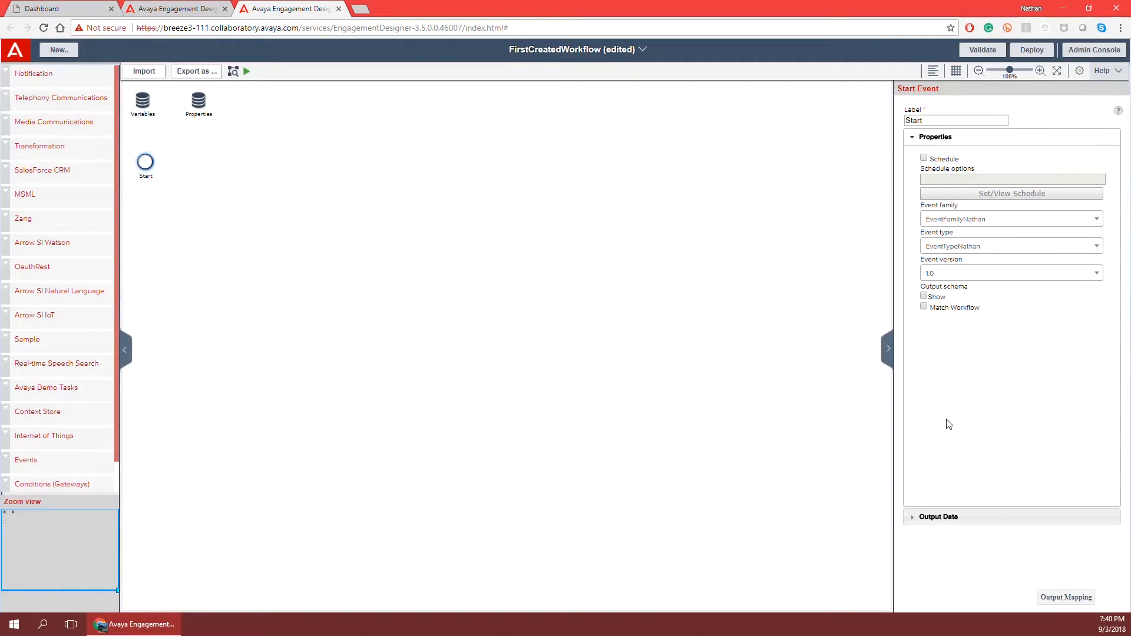
pyautogui.click(465, 255)
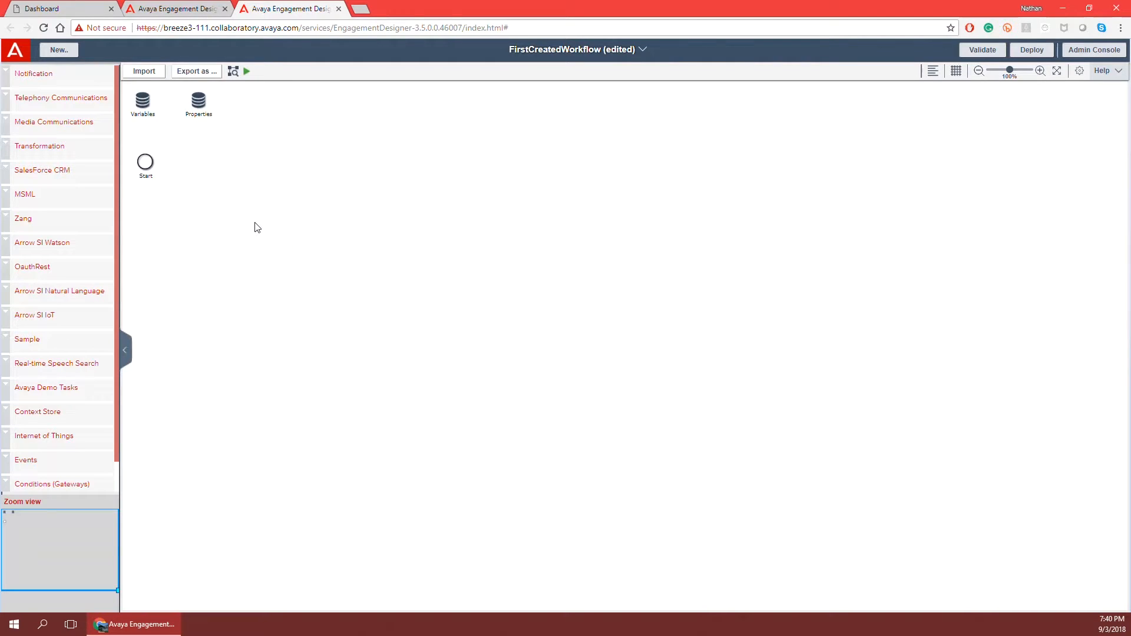
pyautogui.click(6, 74)
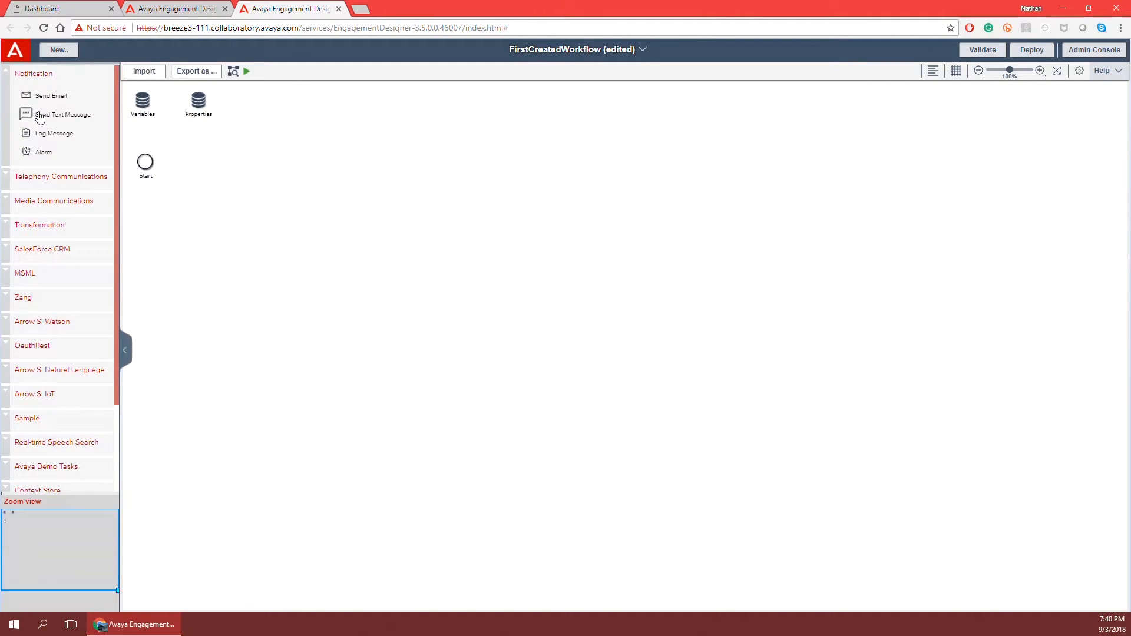
pyautogui.moveTo(41, 118); pyautogui.dragTo(230, 190)
# Position the Send Text Message step beside Start and connect Start to it.
pyautogui.moveTo(234, 189); pyautogui.dragTo(221, 165)
pyautogui.moveTo(145, 163)
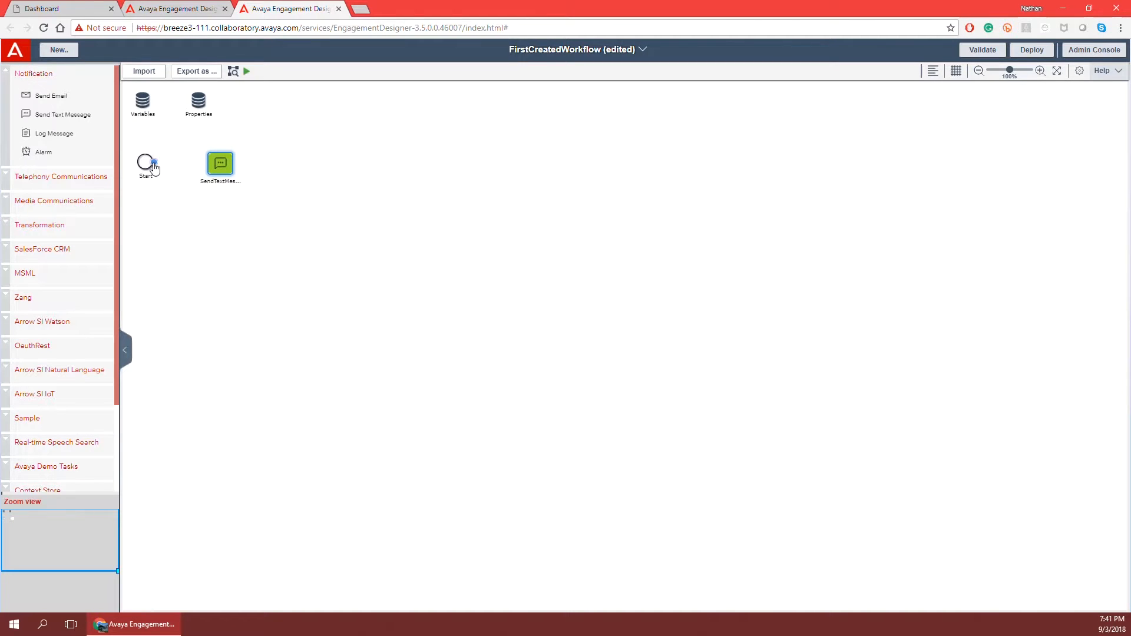
pyautogui.moveTo(153, 166); pyautogui.dragTo(220, 164)
pyautogui.moveTo(222, 162)
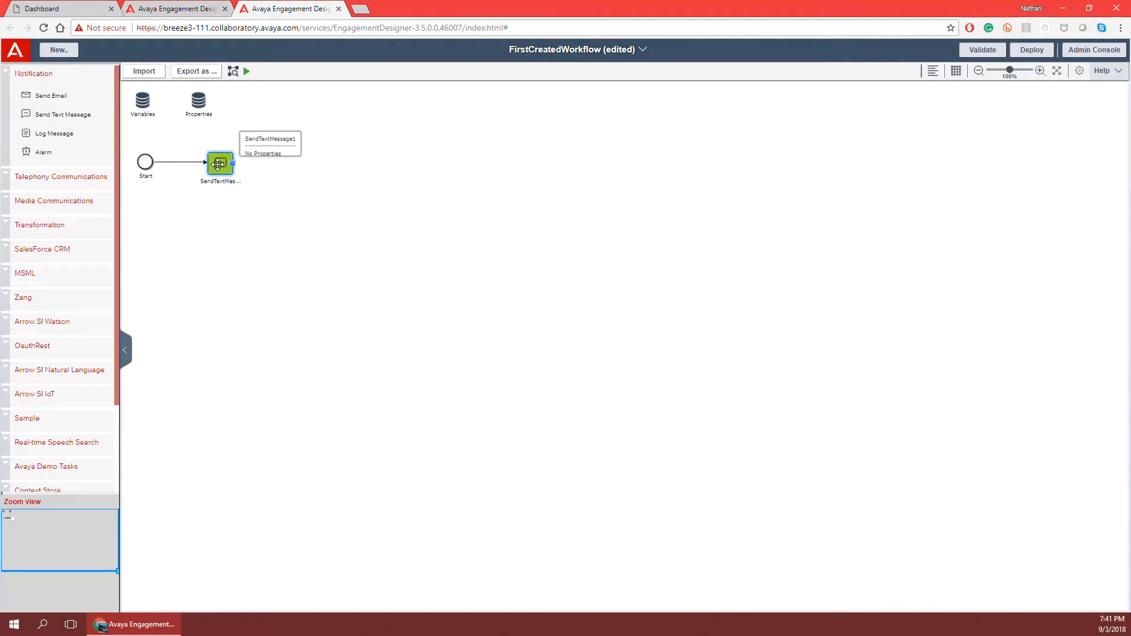
# Enter the sender's and recipient's phone numbers in SendTextMessage1's properties.
pyautogui.click(219, 165)
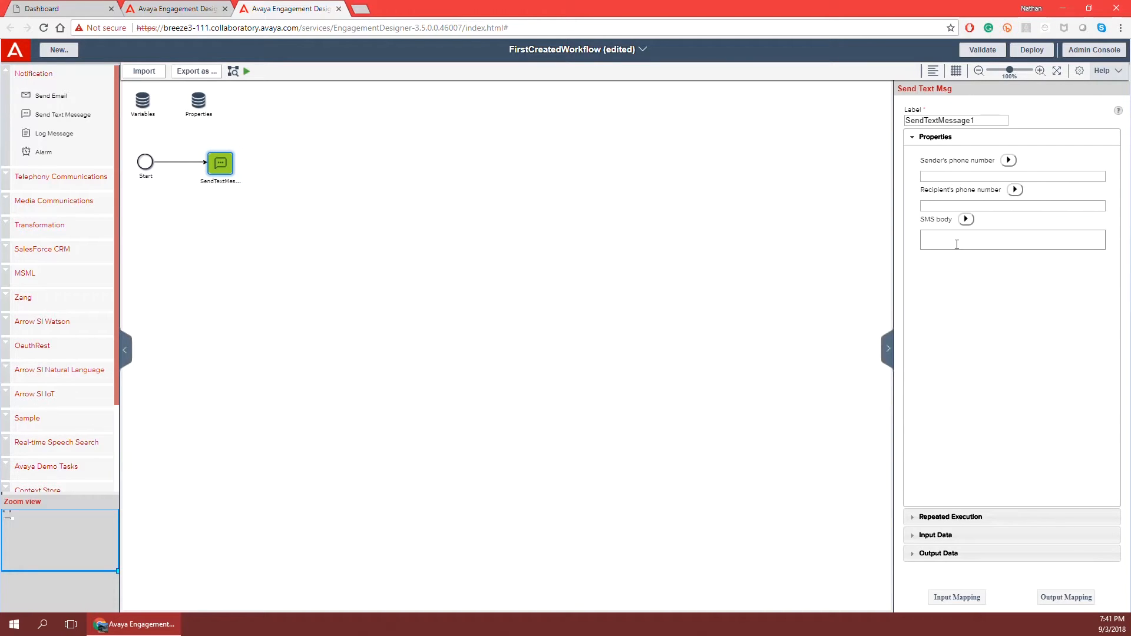
pyautogui.click(939, 175)
pyautogui.doubleClick(950, 177)
pyautogui.click(977, 176)
# Browse the SMS body variable list, then dismiss it without choosing a variable.
pyautogui.click(957, 246)
pyautogui.click(967, 221)
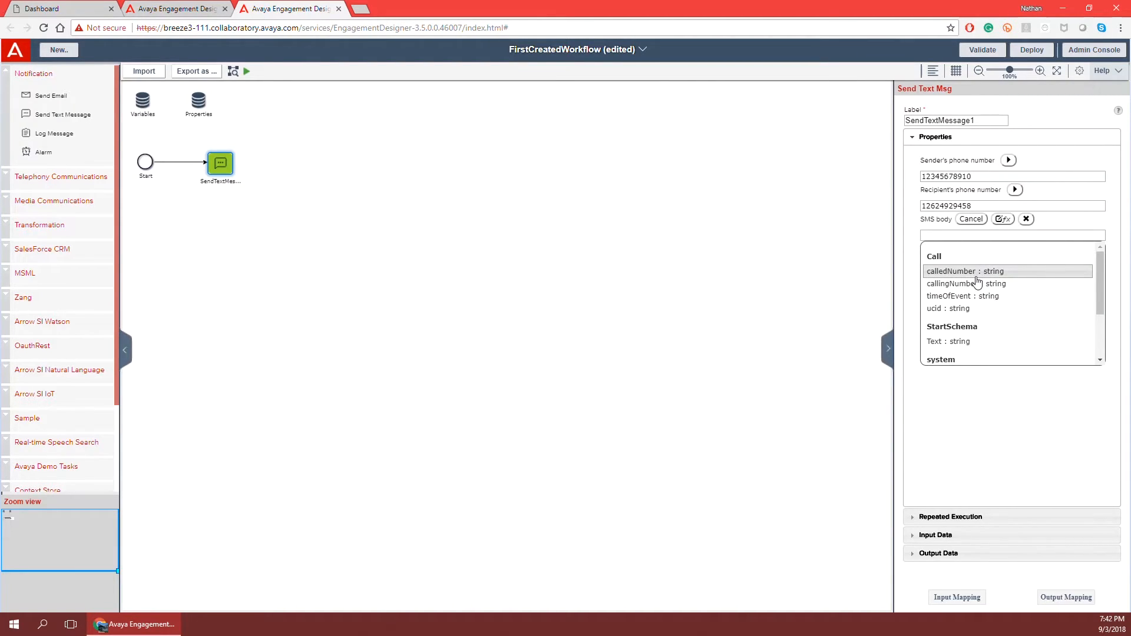
pyautogui.scroll(-3, 978, 283)
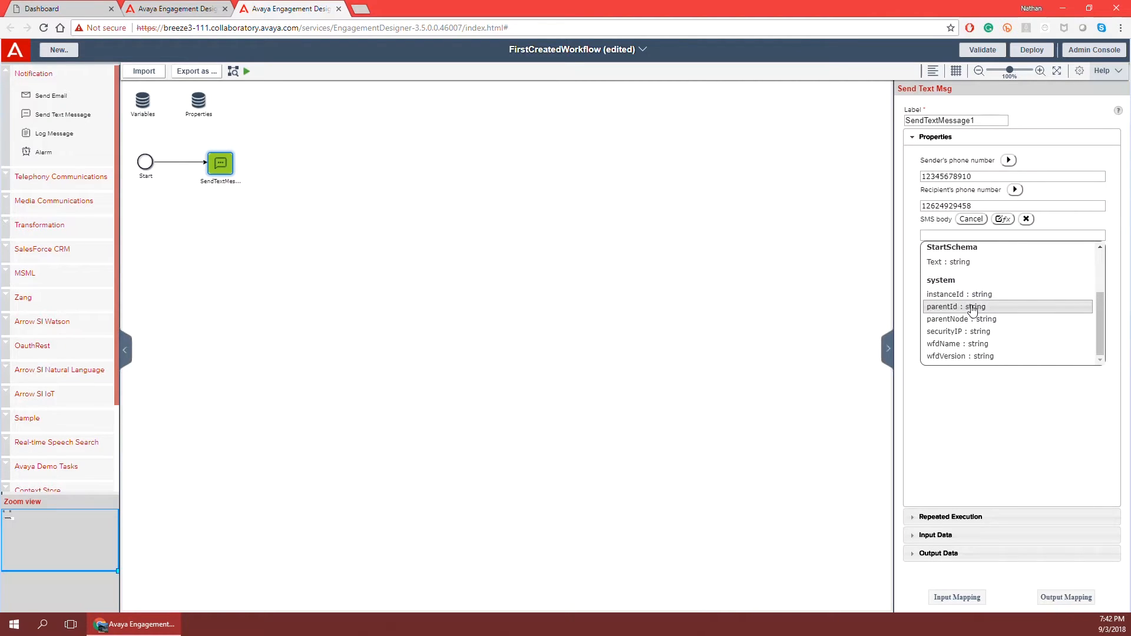
pyautogui.scroll(3, 972, 308)
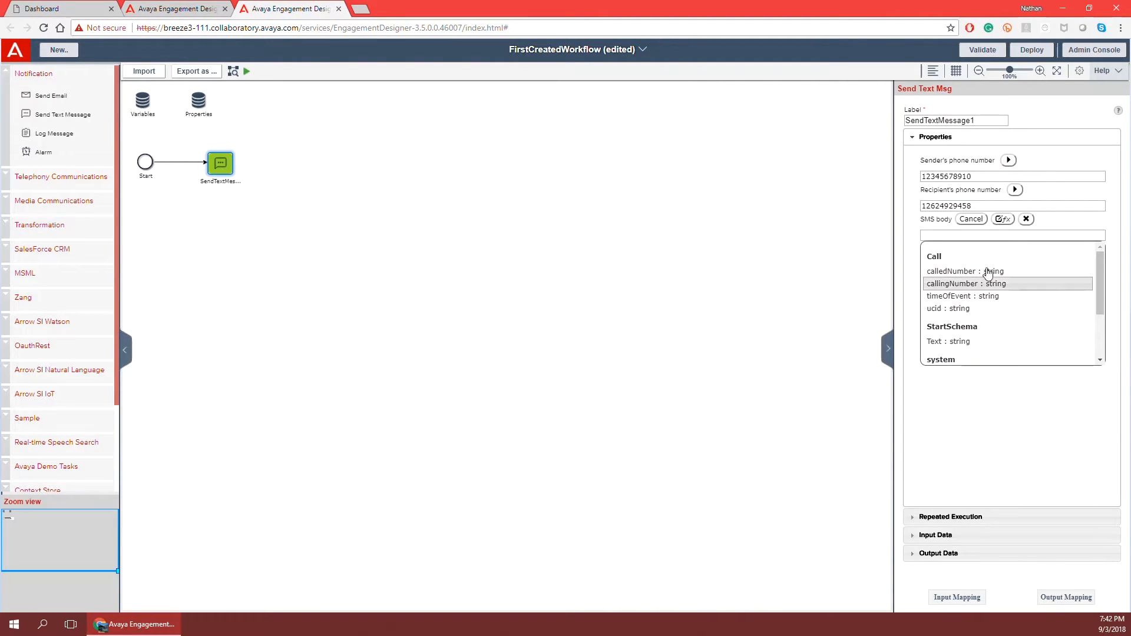
pyautogui.click(1026, 219)
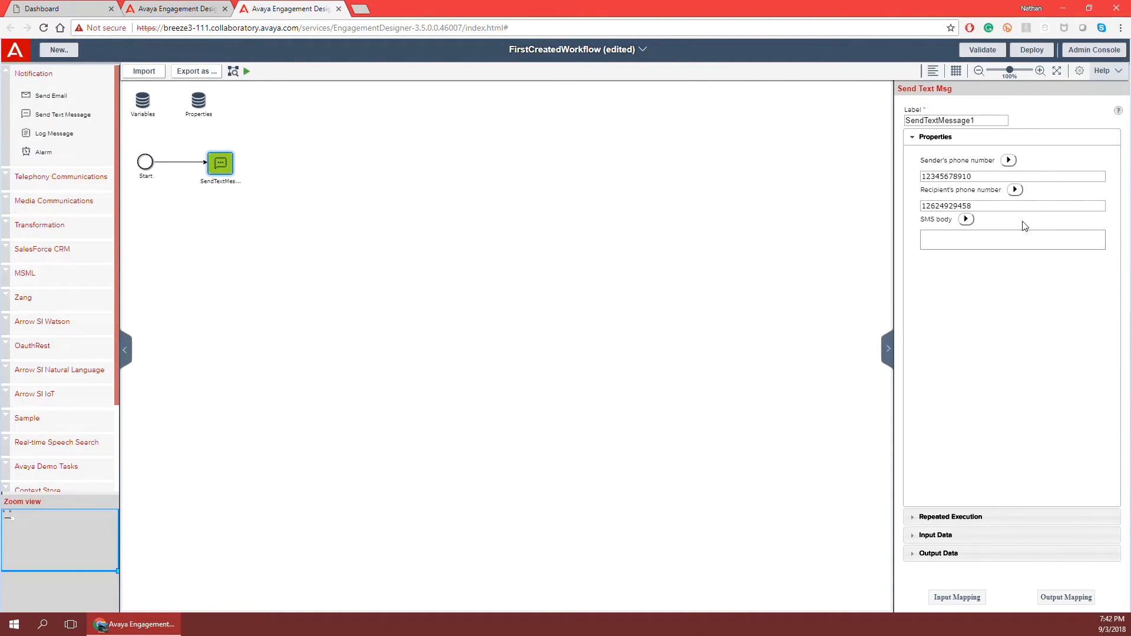
# In the step's Input Data Mapping, expand the GlobalVariables, Call and StartSchema sources.
pyautogui.click(962, 598)
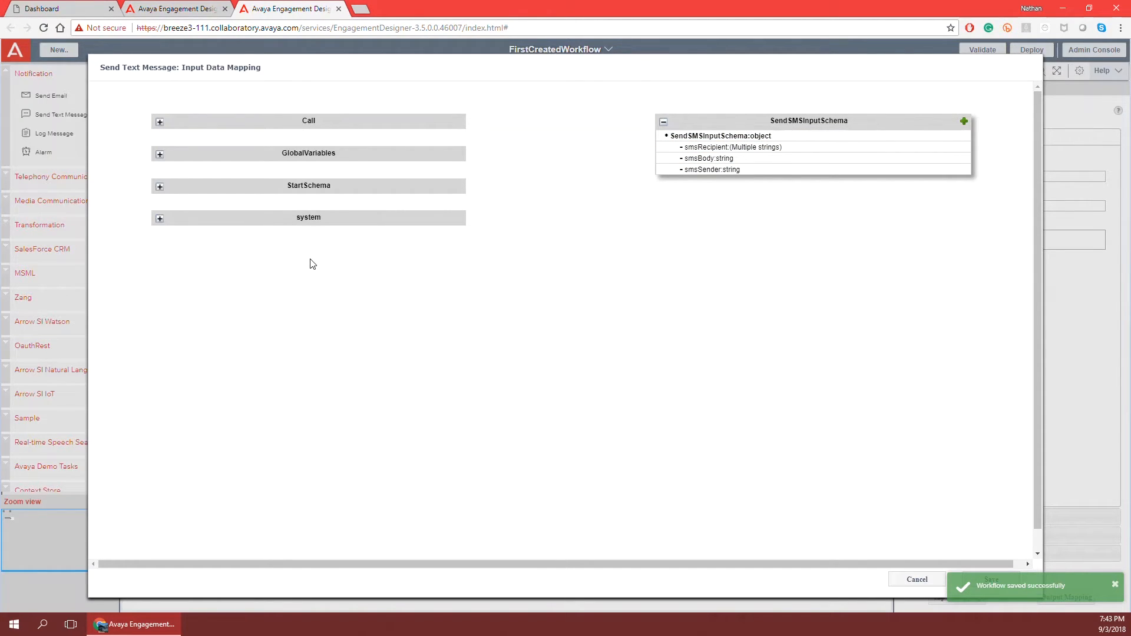
pyautogui.click(159, 154)
pyautogui.click(160, 122)
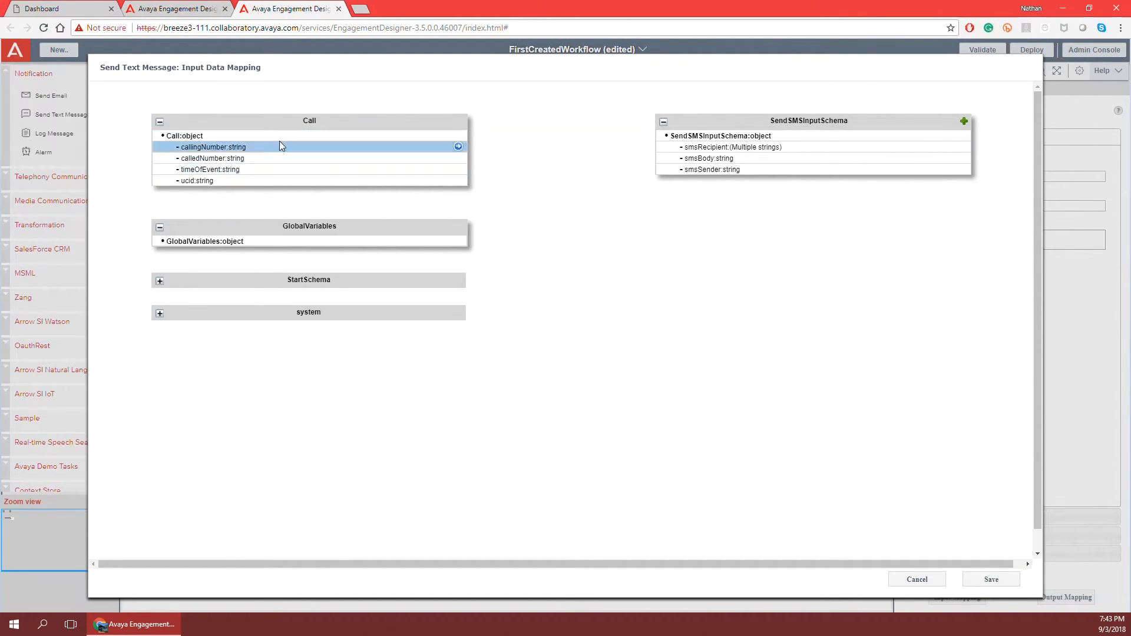
pyautogui.click(160, 282)
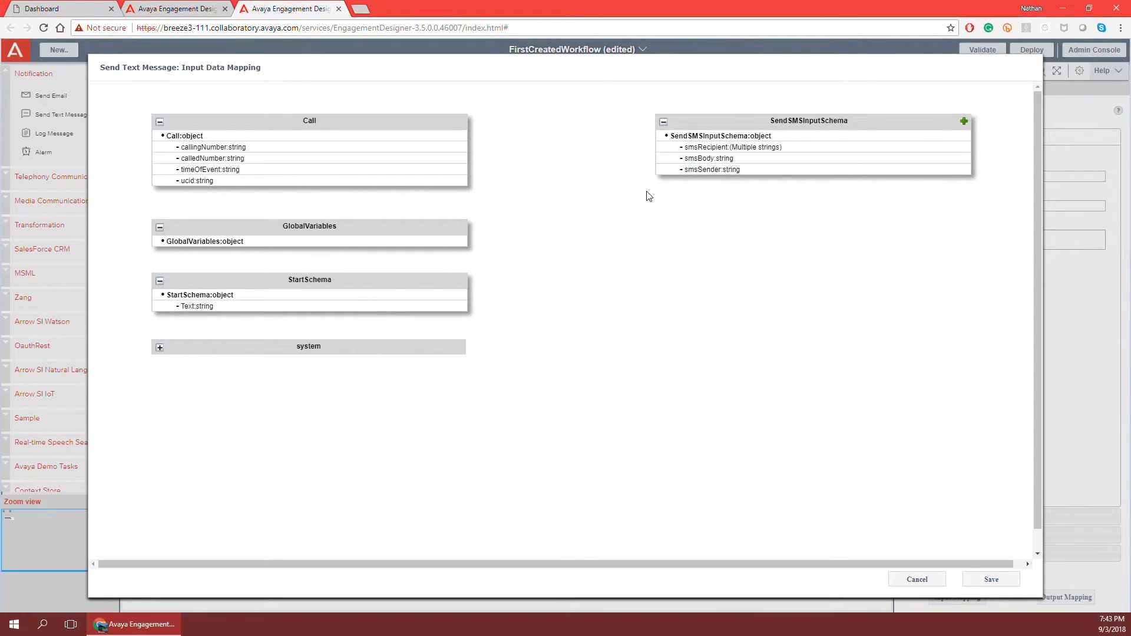
# Map StartSchema Text onto smsBody and onto the SendSMSInputSchema object.
pyautogui.moveTo(459, 309)
pyautogui.moveTo(459, 307); pyautogui.dragTo(683, 166)
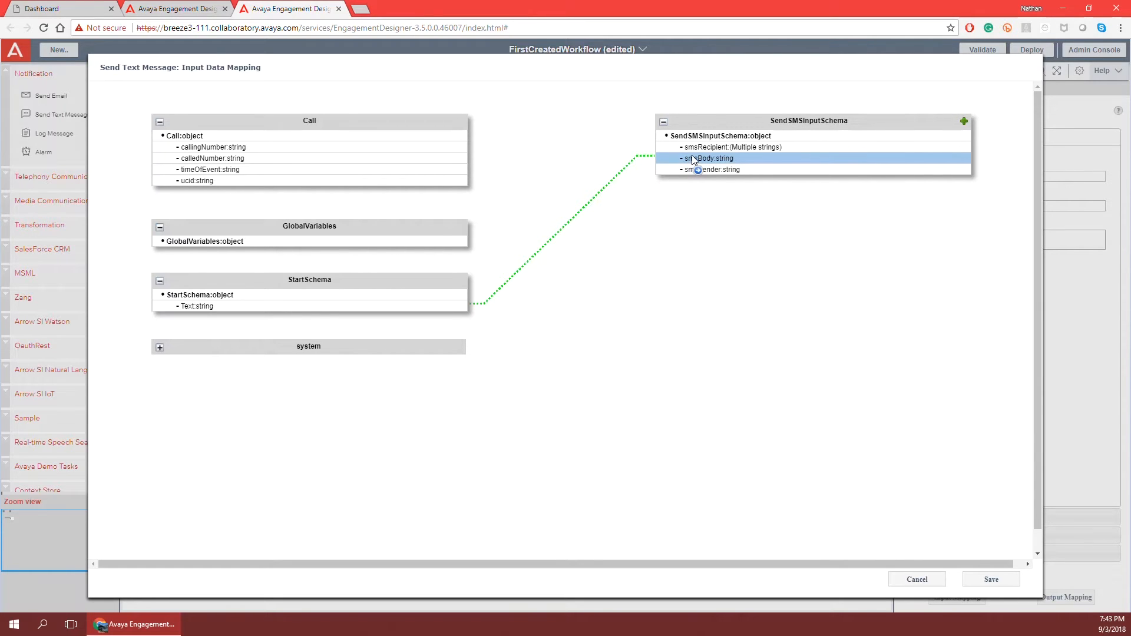
pyautogui.moveTo(691, 158); pyautogui.dragTo(692, 158)
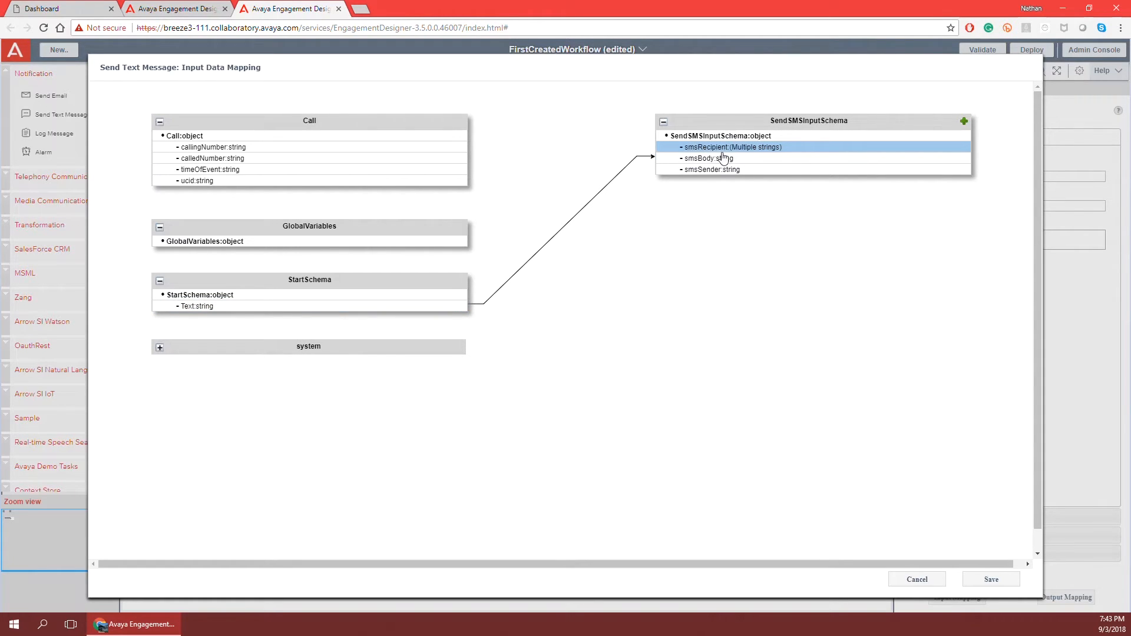
pyautogui.moveTo(455, 305)
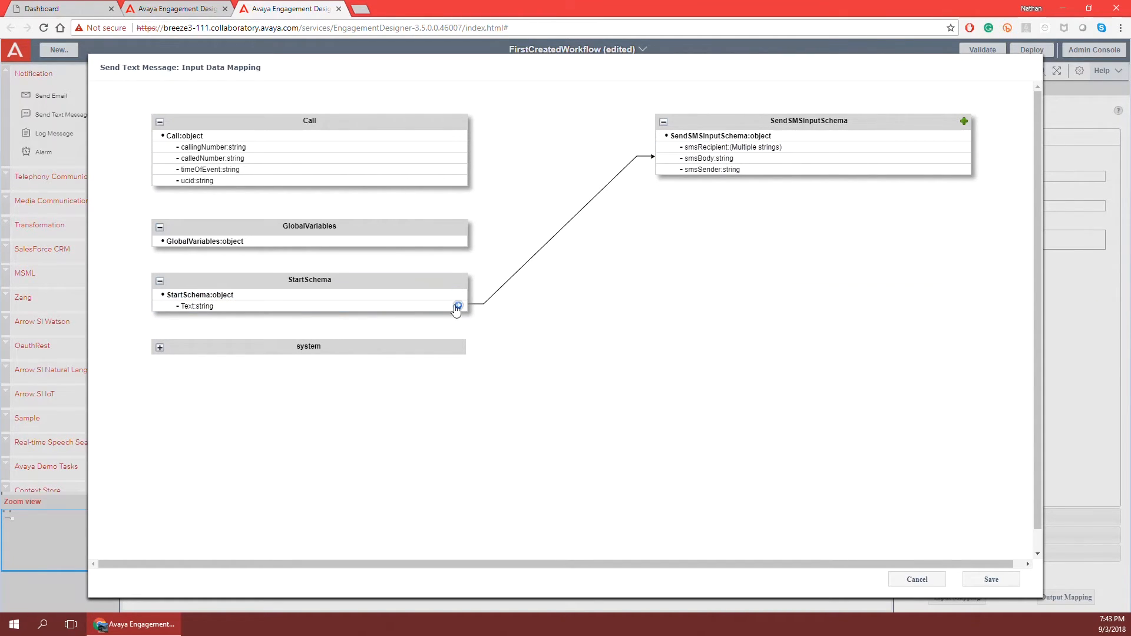
pyautogui.moveTo(456, 306); pyautogui.dragTo(661, 136)
pyautogui.click(621, 146)
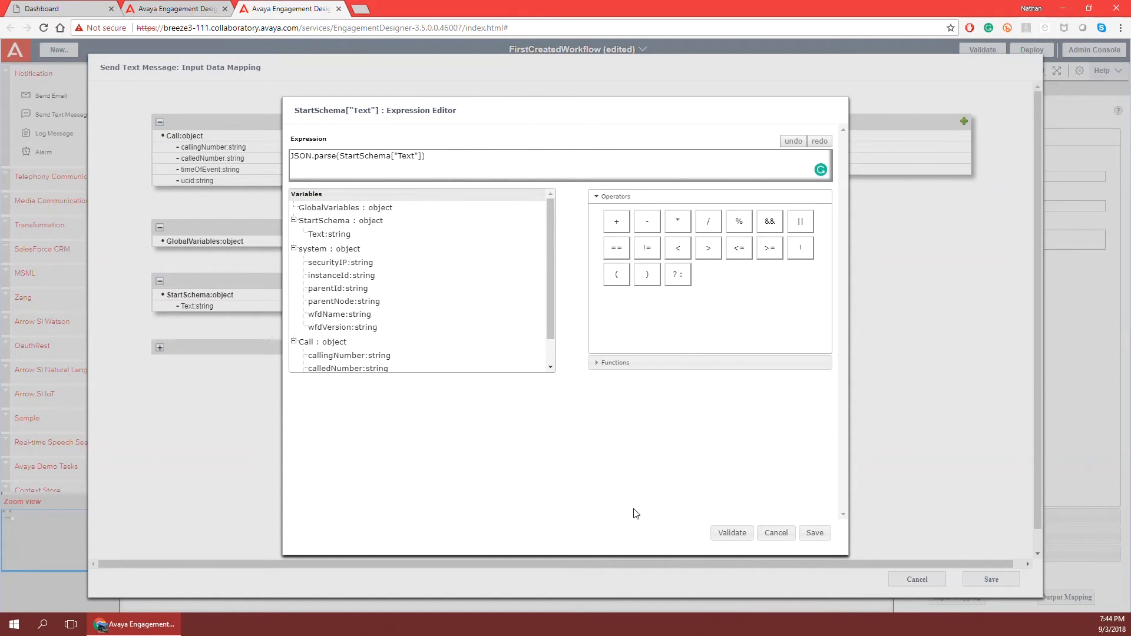
pyautogui.click(731, 538)
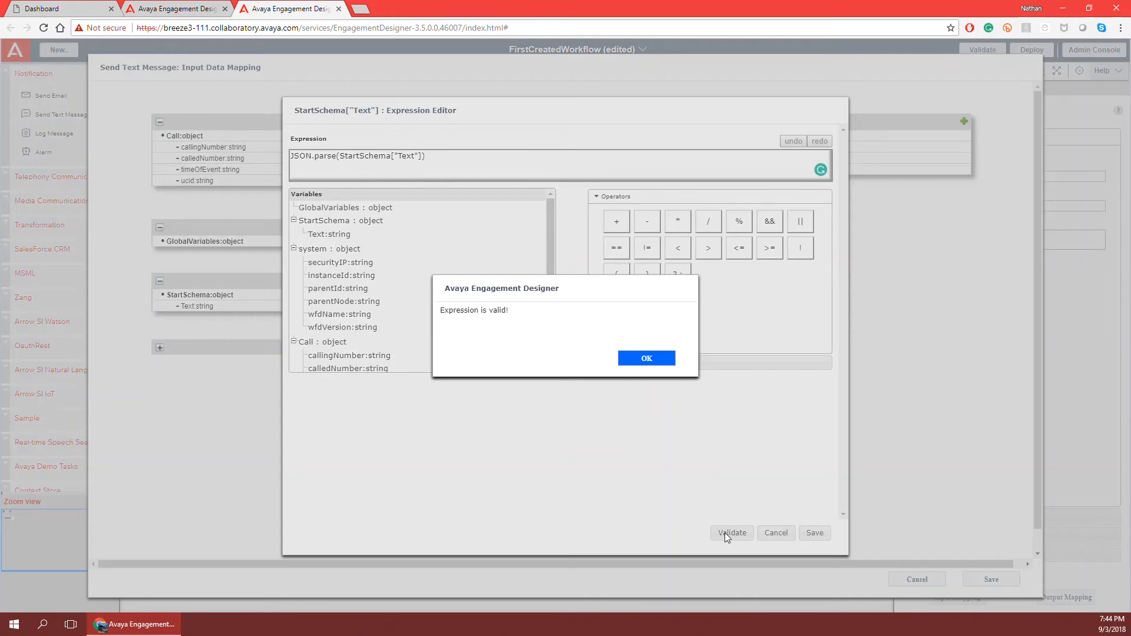
pyautogui.click(647, 358)
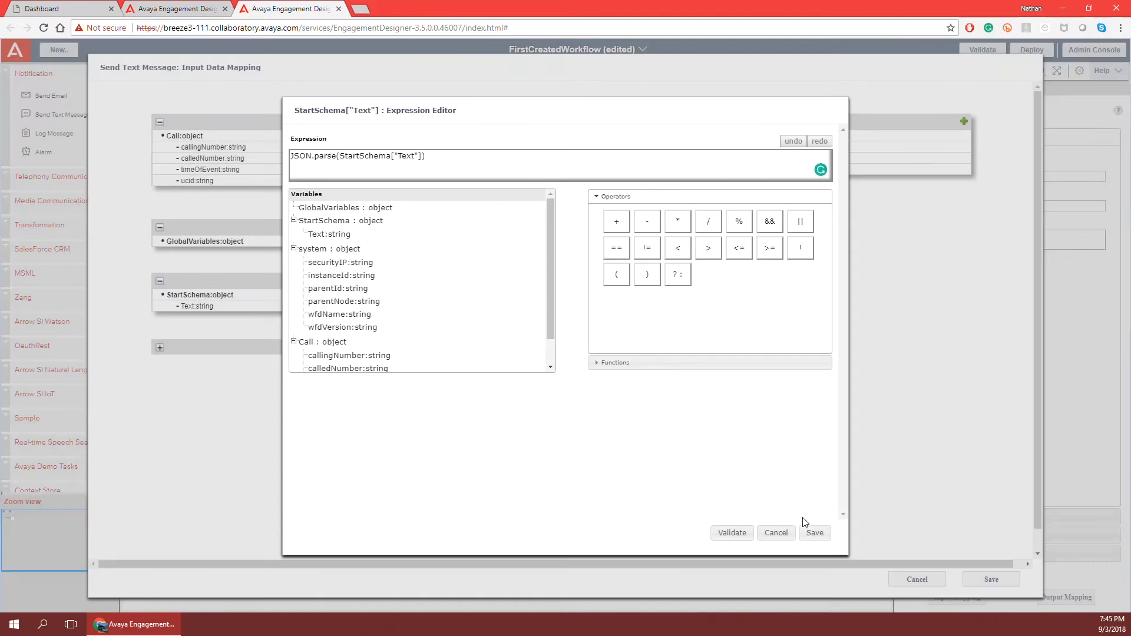
pyautogui.click(815, 533)
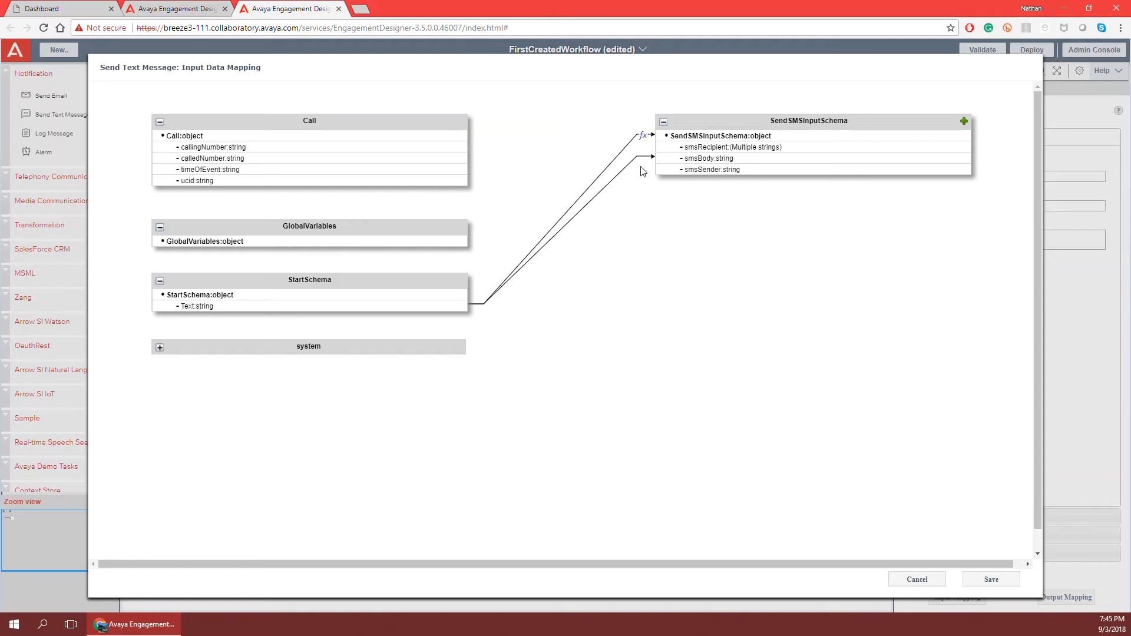
# Delete the extra Text-to-schema mapping line and save, leaving only Text to smsBody.
pyautogui.click(627, 147)
pyautogui.press('Delete')
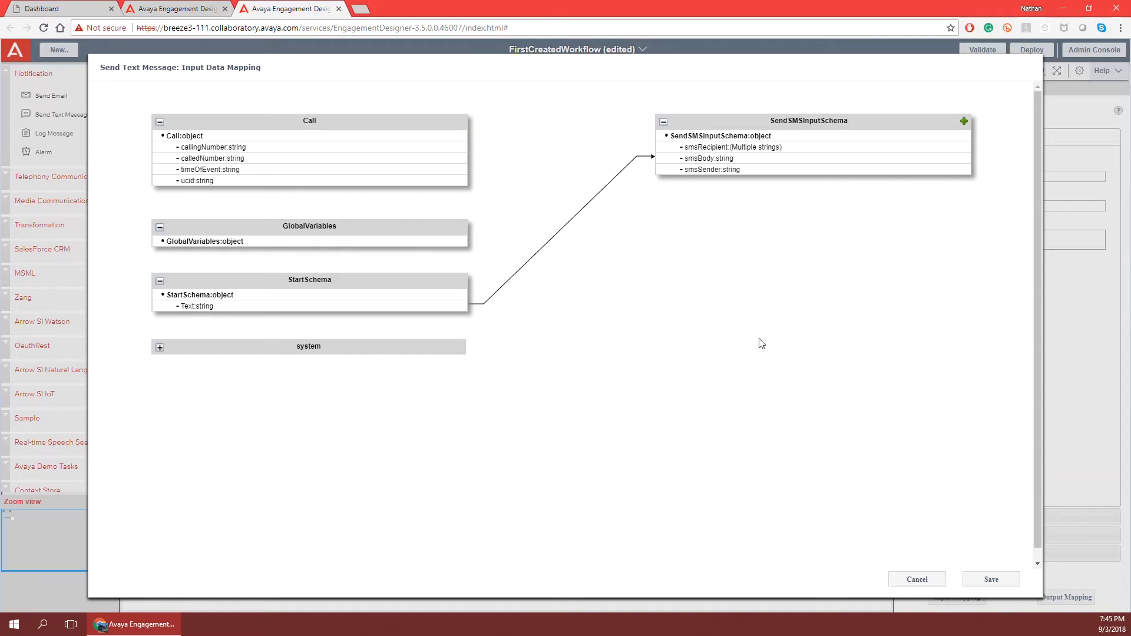
pyautogui.click(992, 580)
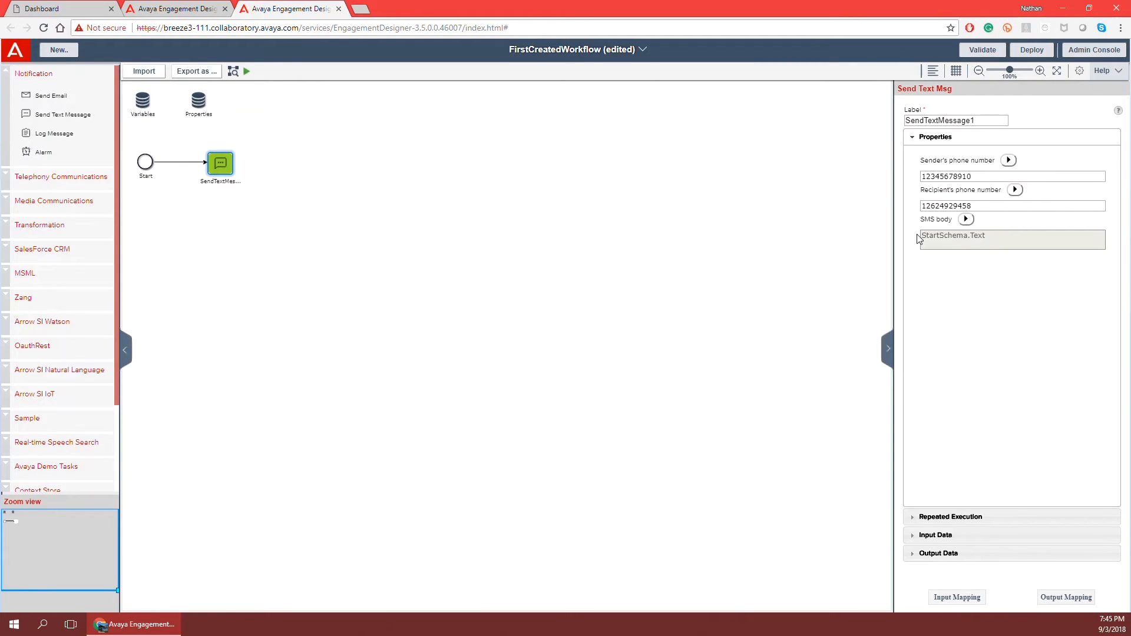
pyautogui.doubleClick(945, 205)
pyautogui.click(987, 308)
pyautogui.click(1077, 597)
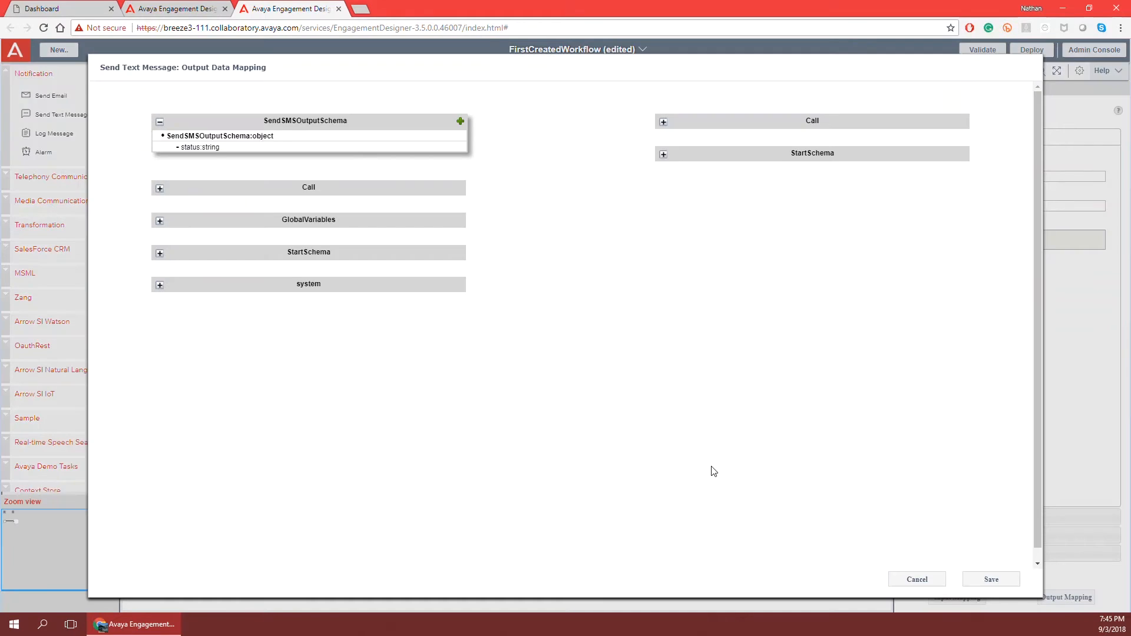
pyautogui.click(251, 132)
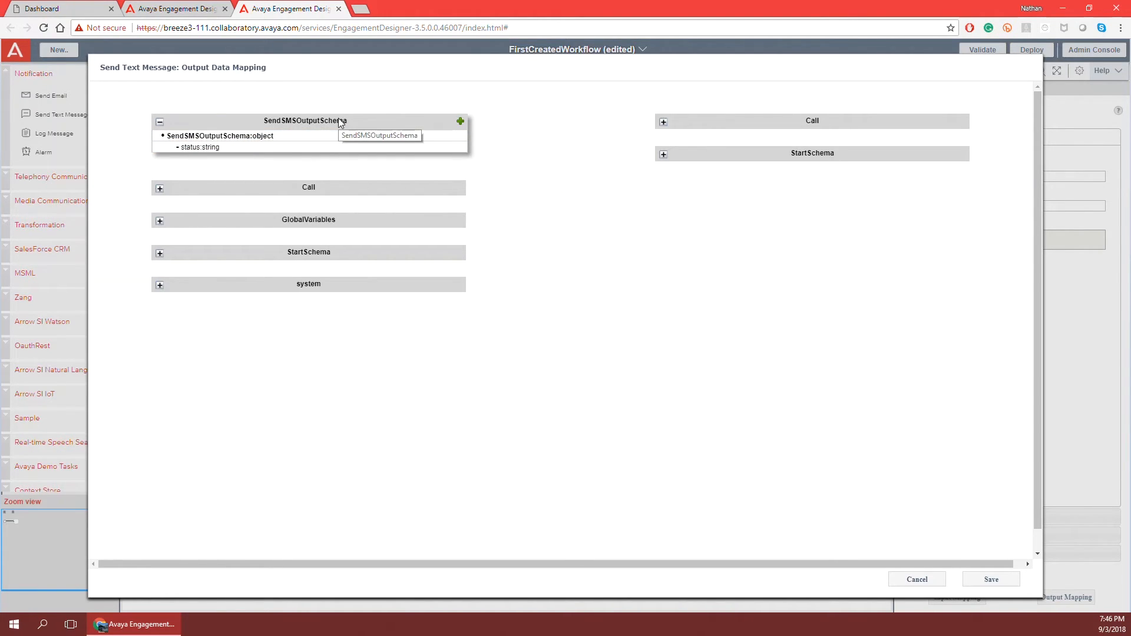
pyautogui.click(993, 580)
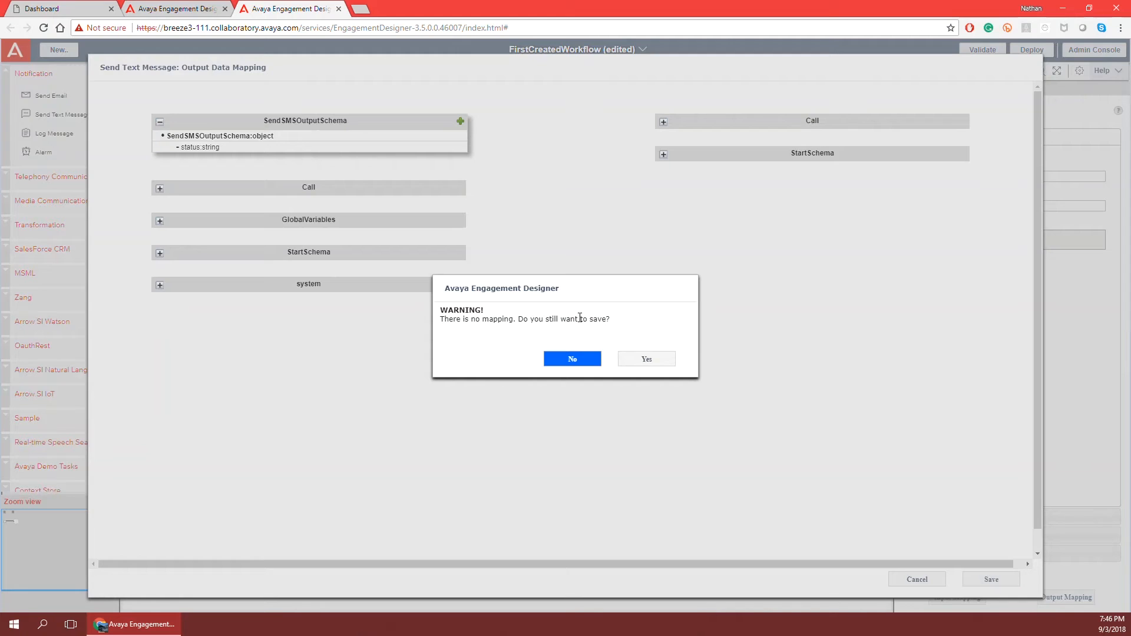
pyautogui.click(647, 360)
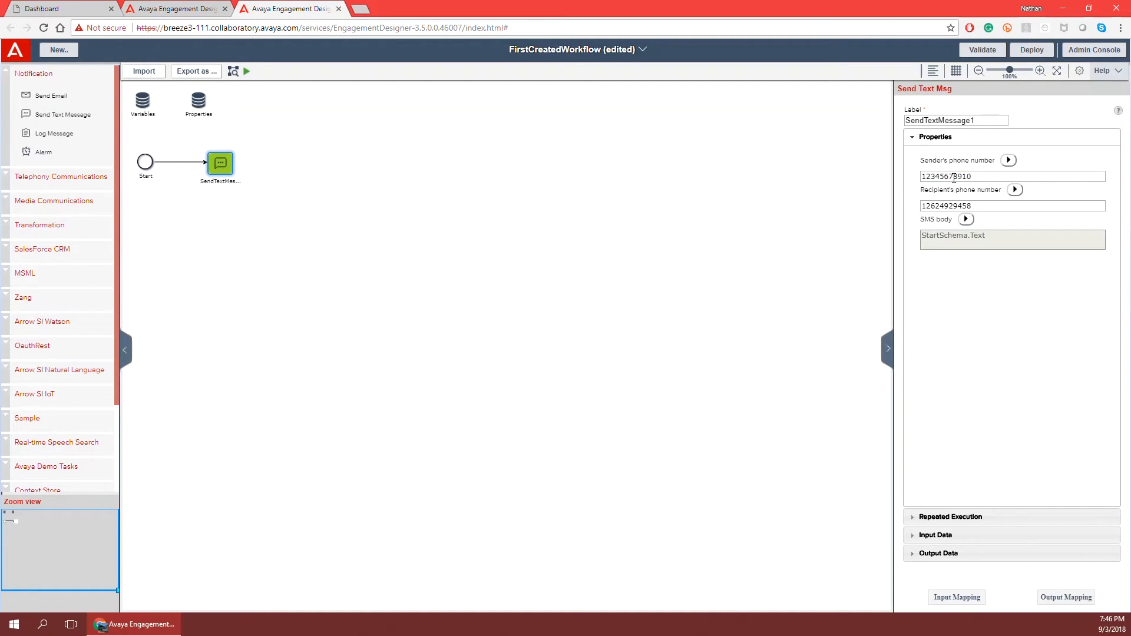
# Close the message step's properties and place an End event right of SendTextMessage1.
pyautogui.click(490, 289)
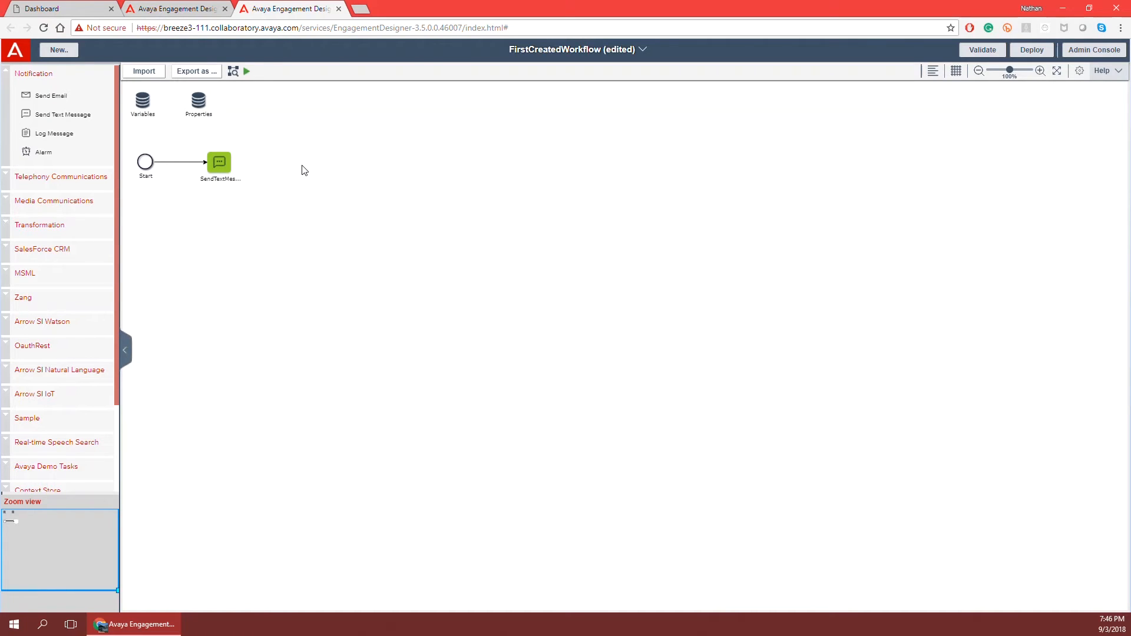
pyautogui.moveTo(246, 171)
pyautogui.click(7, 74)
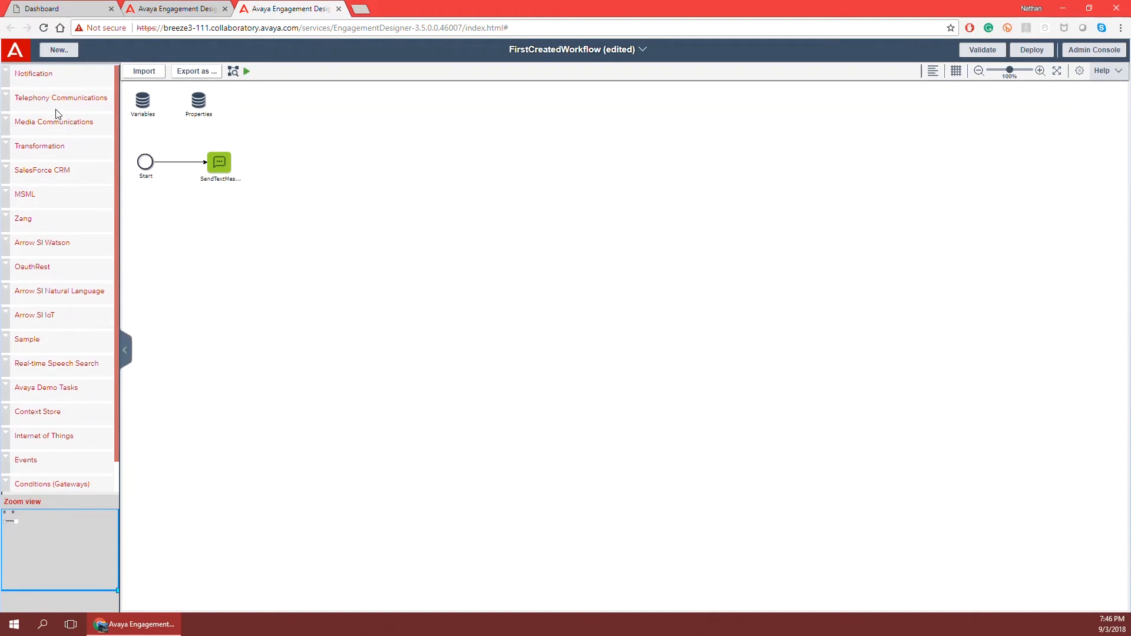
pyautogui.scroll(-1, 56, 141)
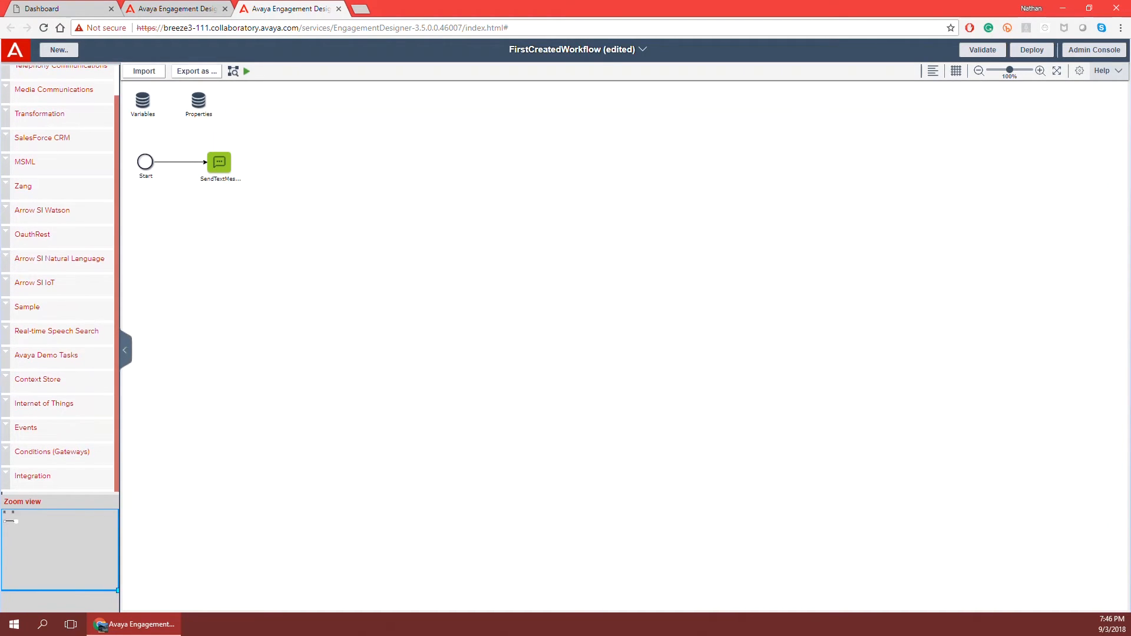
pyautogui.click(5, 428)
pyautogui.scroll(-3, 45, 355)
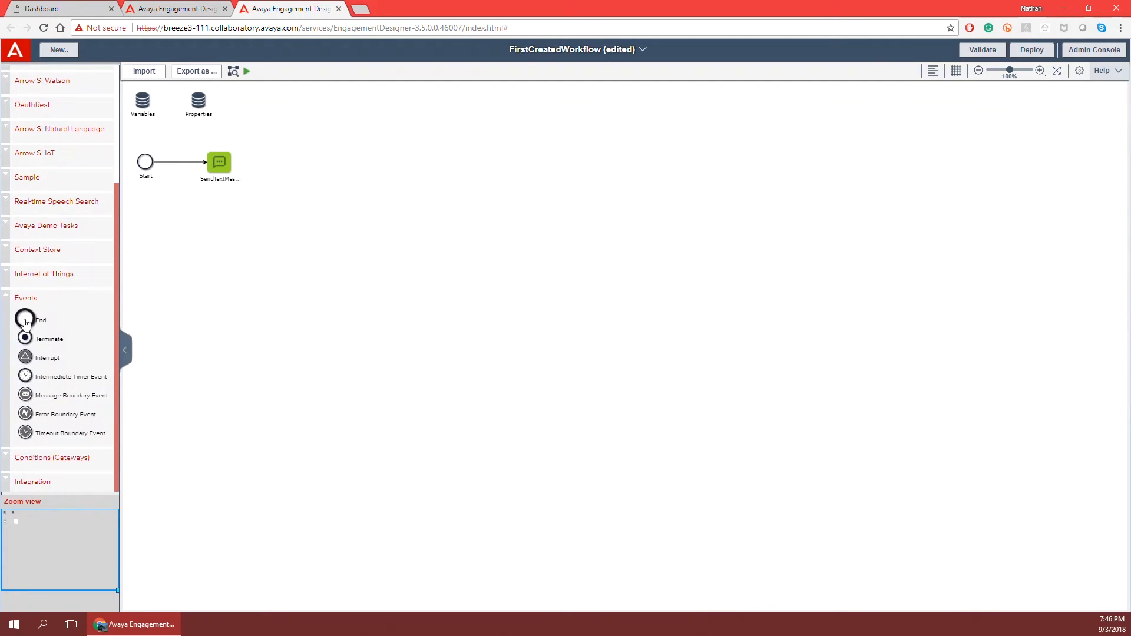
pyautogui.moveTo(25, 322); pyautogui.dragTo(297, 159)
# Align End1 with the other steps and connect SendTextMessage1 to it.
pyautogui.moveTo(313, 203); pyautogui.dragTo(309, 167)
pyautogui.moveTo(229, 164)
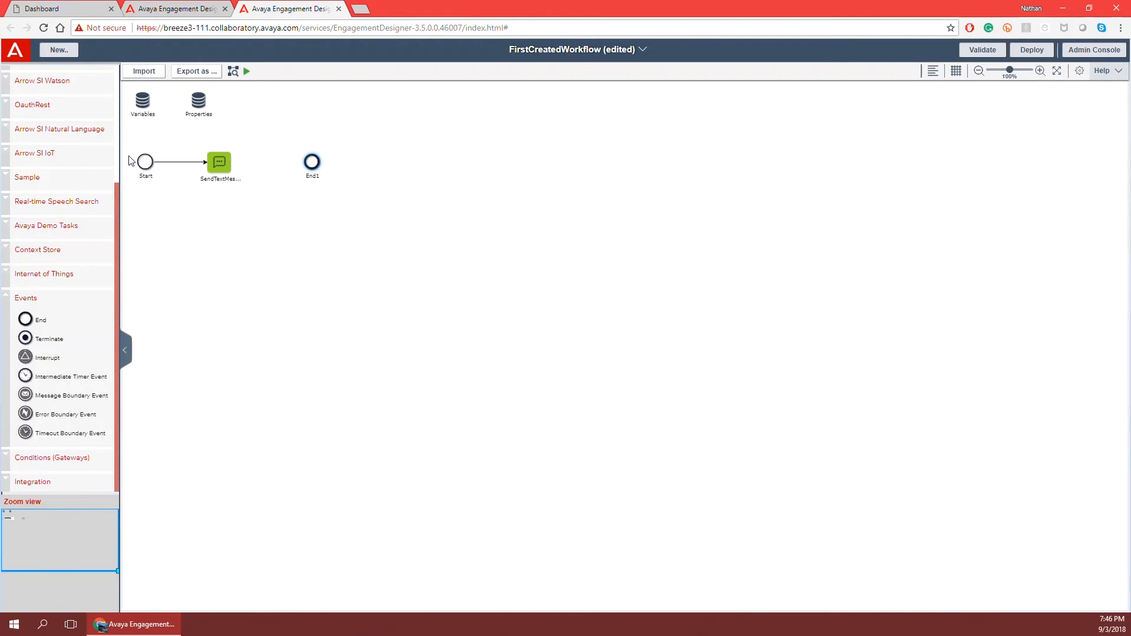
pyautogui.moveTo(232, 168); pyautogui.dragTo(311, 163)
pyautogui.moveTo(215, 168)
# Save FirstCreatedWorkflow, validate it with 0 errors and 0 warnings, and hide the results.
pyautogui.click(645, 50)
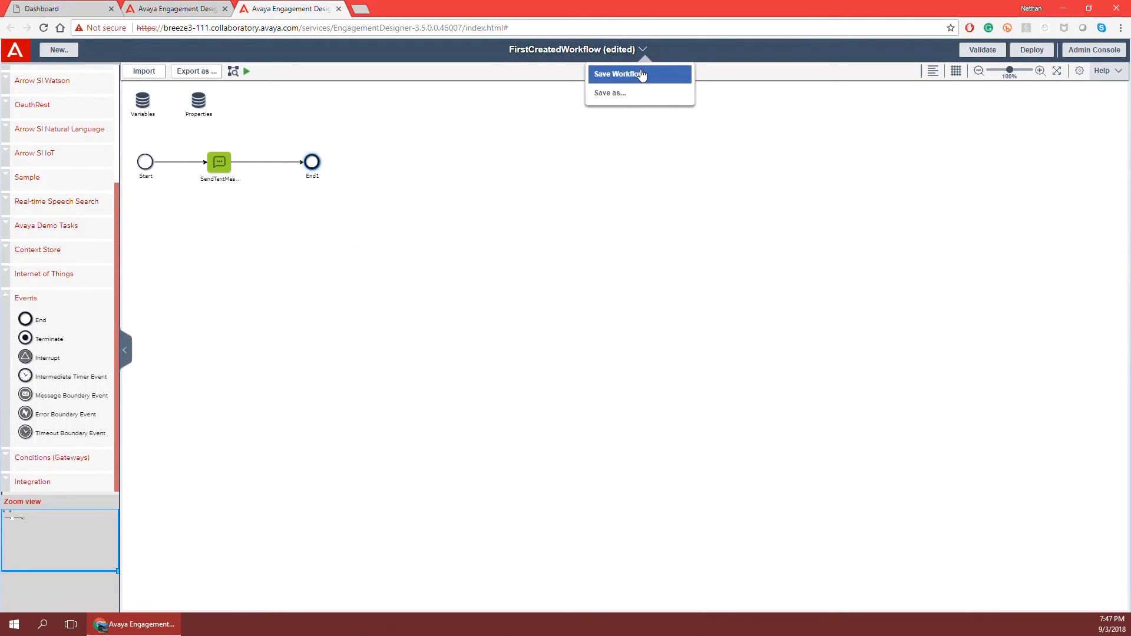
pyautogui.click(640, 73)
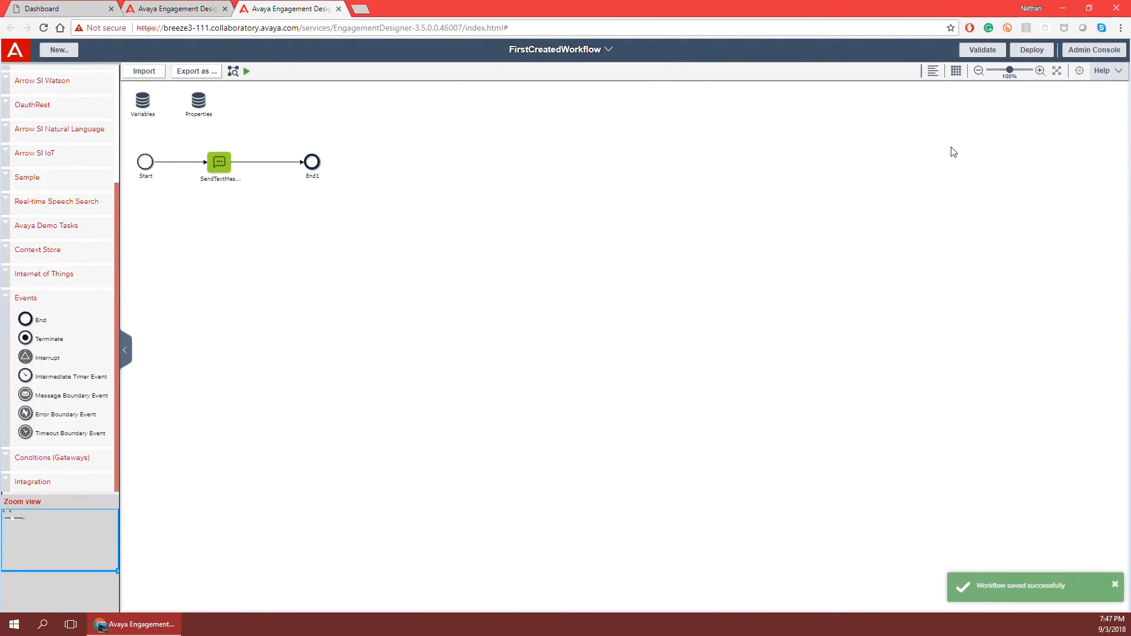
pyautogui.click(992, 53)
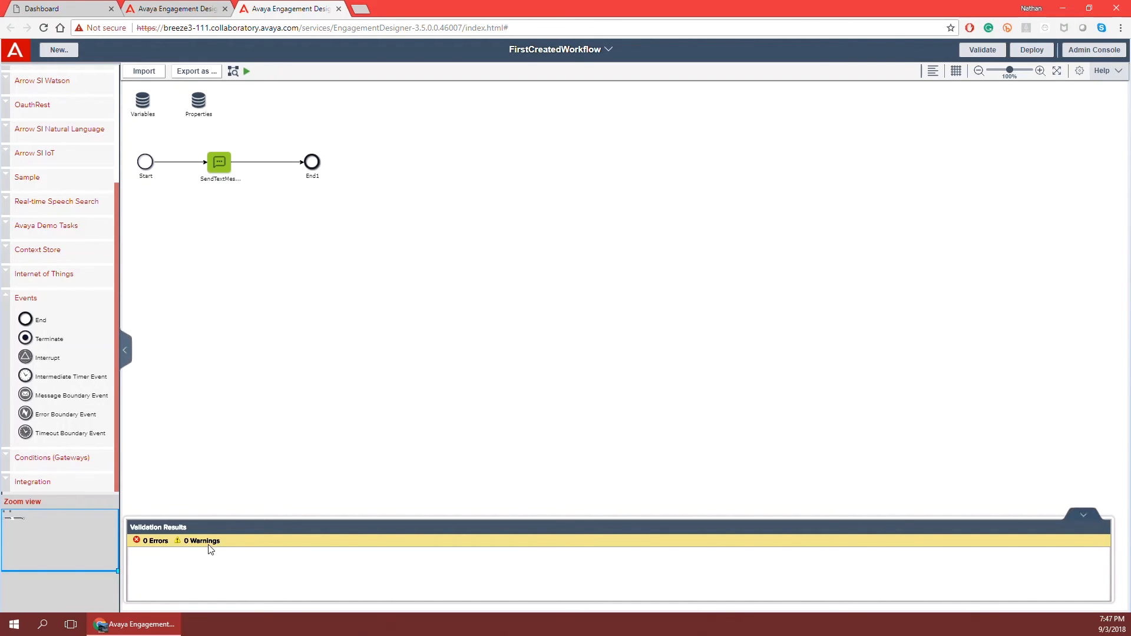
pyautogui.click(1082, 517)
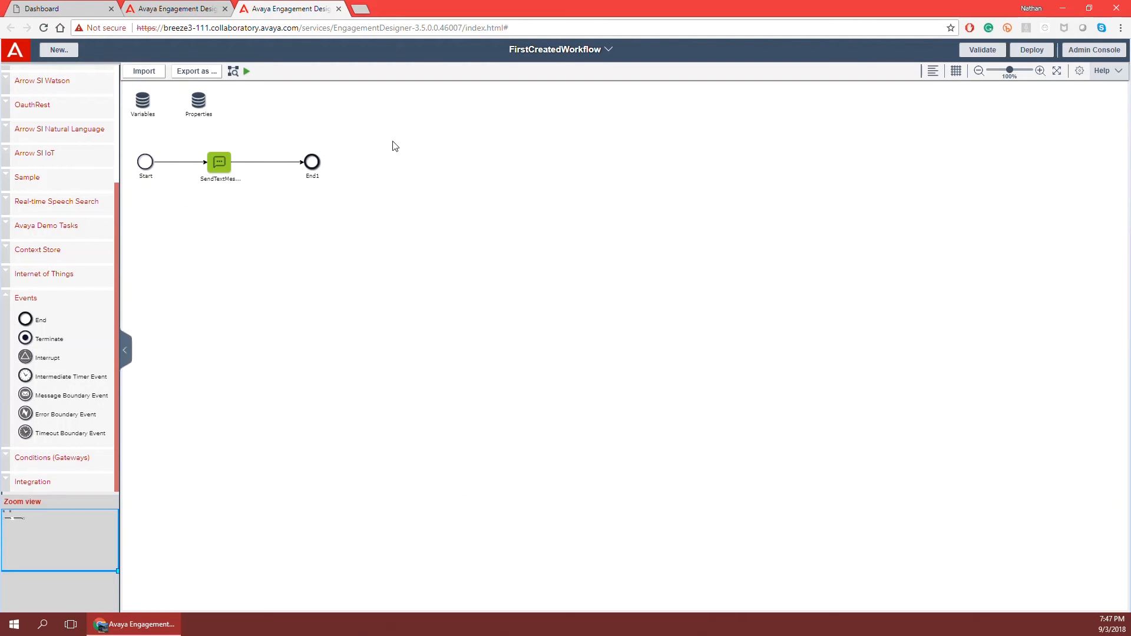
# Launch a debug run with a Text input and check eventBody's Text value in the Debugger Console.
pyautogui.click(247, 71)
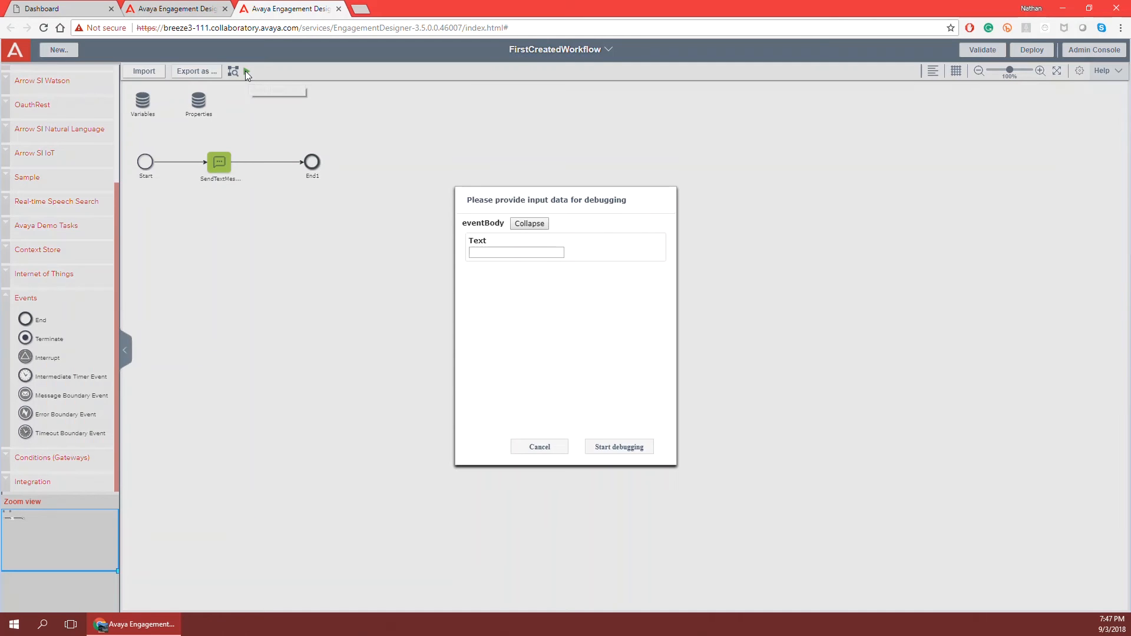
pyautogui.click(489, 253)
pyautogui.click(616, 447)
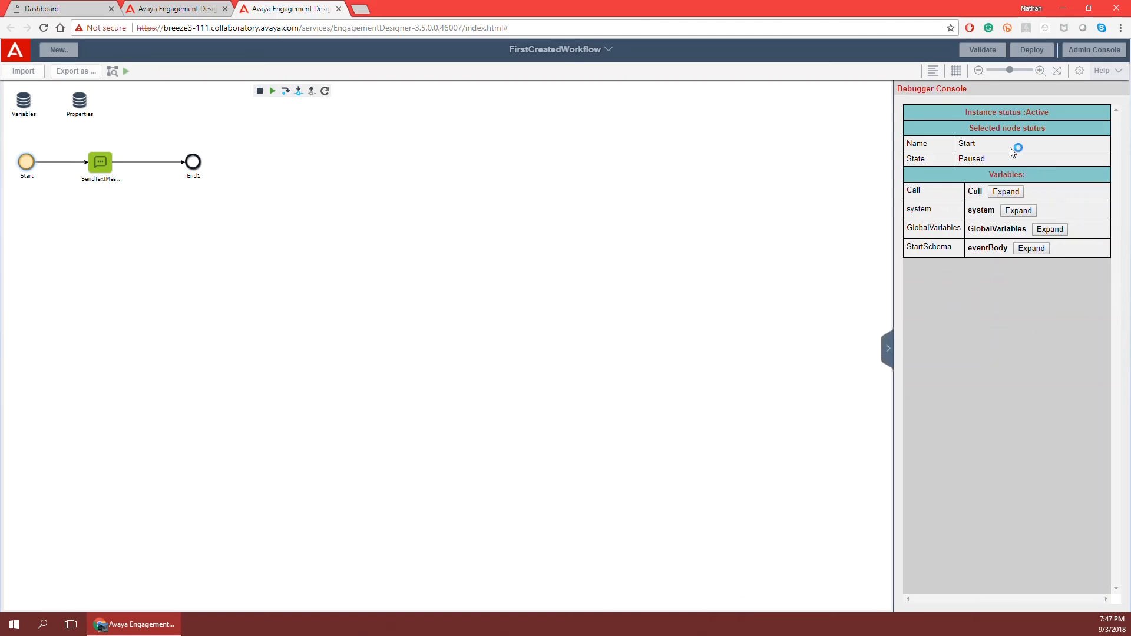
pyautogui.click(1031, 251)
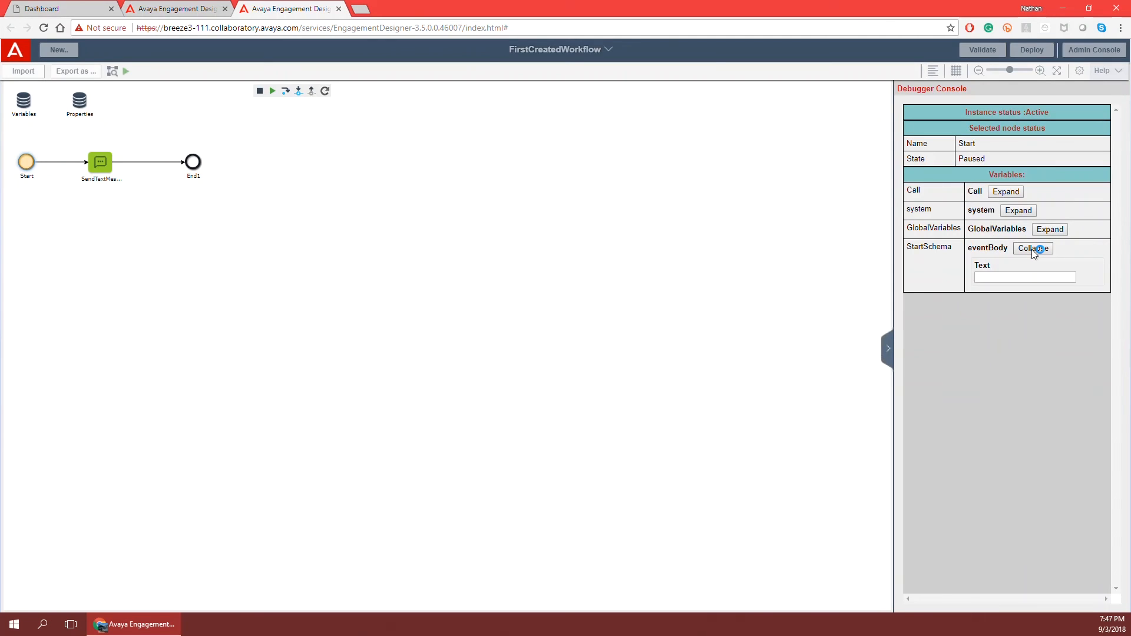
pyautogui.click(1031, 250)
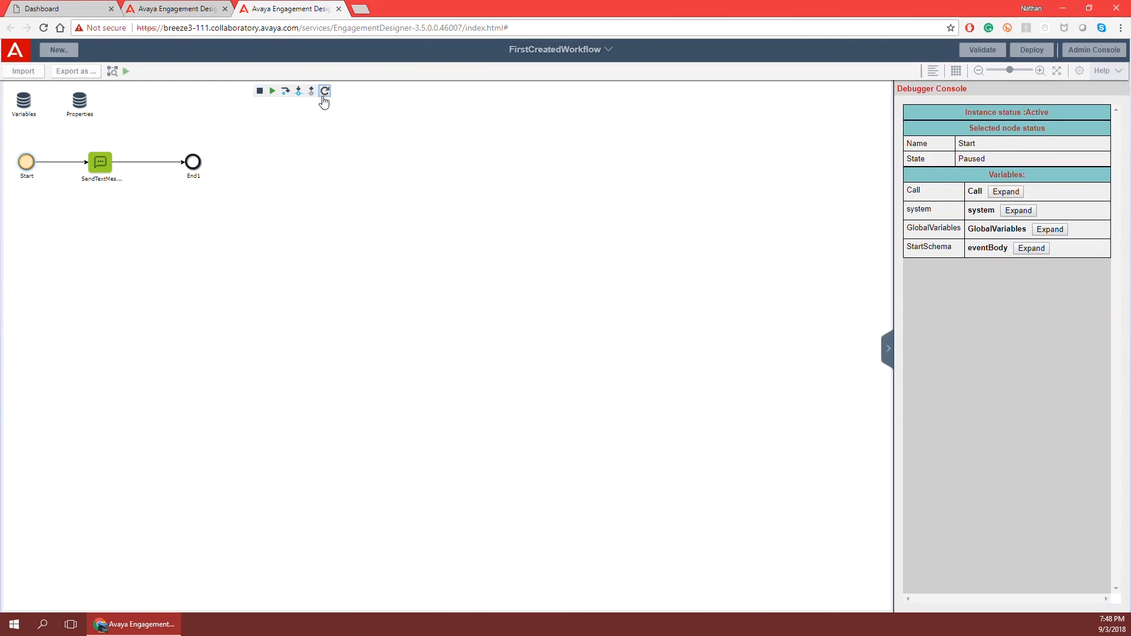
# Continue the debug run through End1 to Completed, then stop debugging.
pyautogui.click(273, 96)
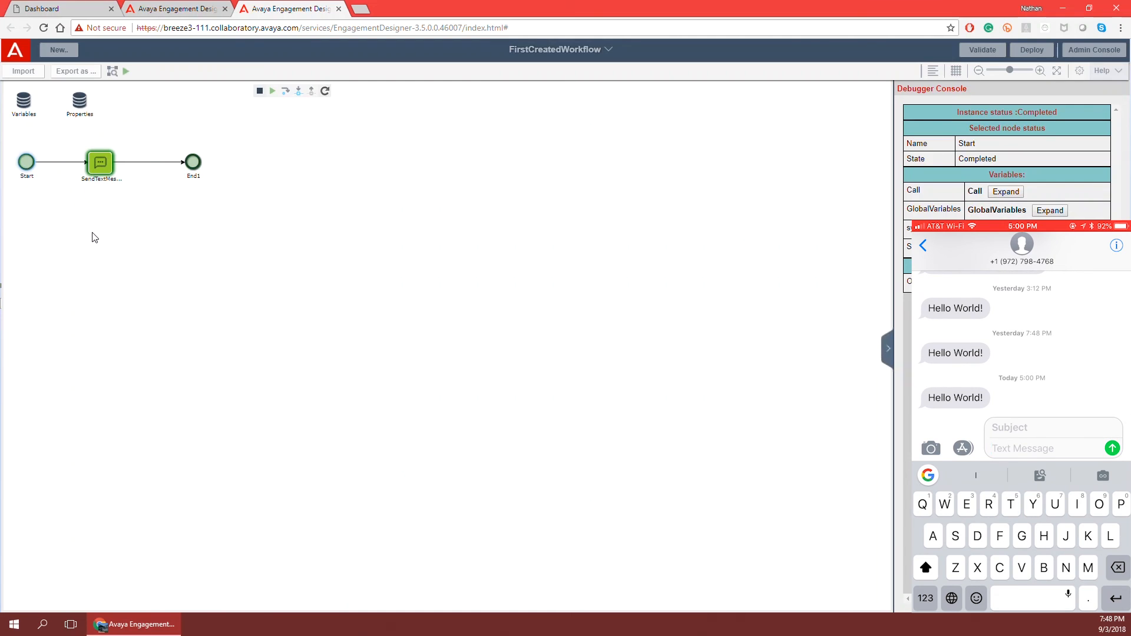
pyautogui.click(259, 91)
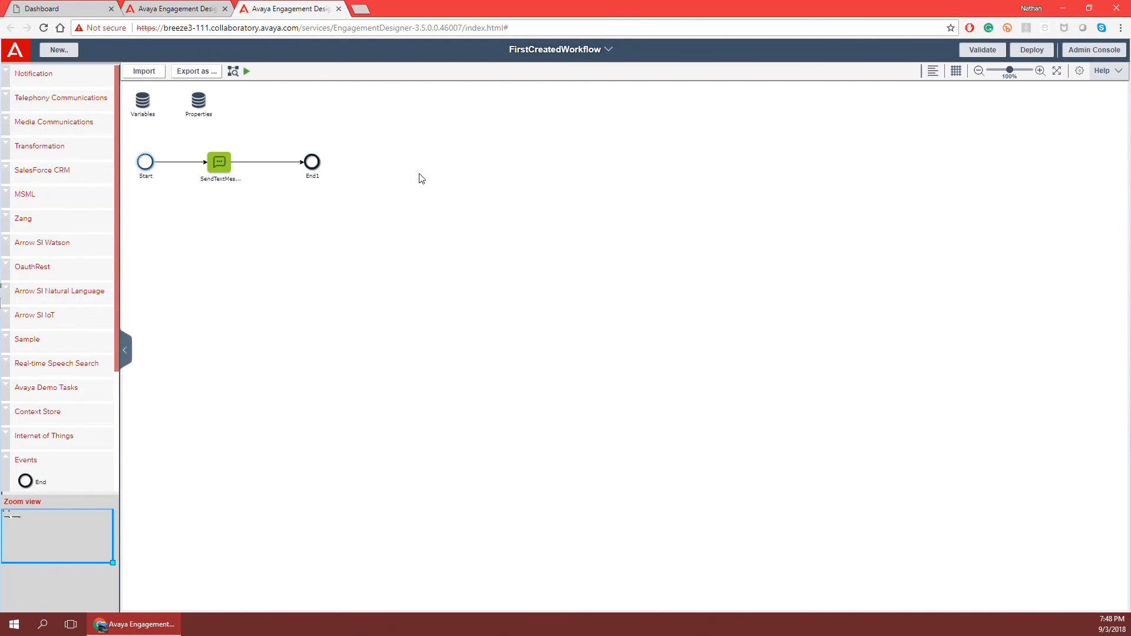